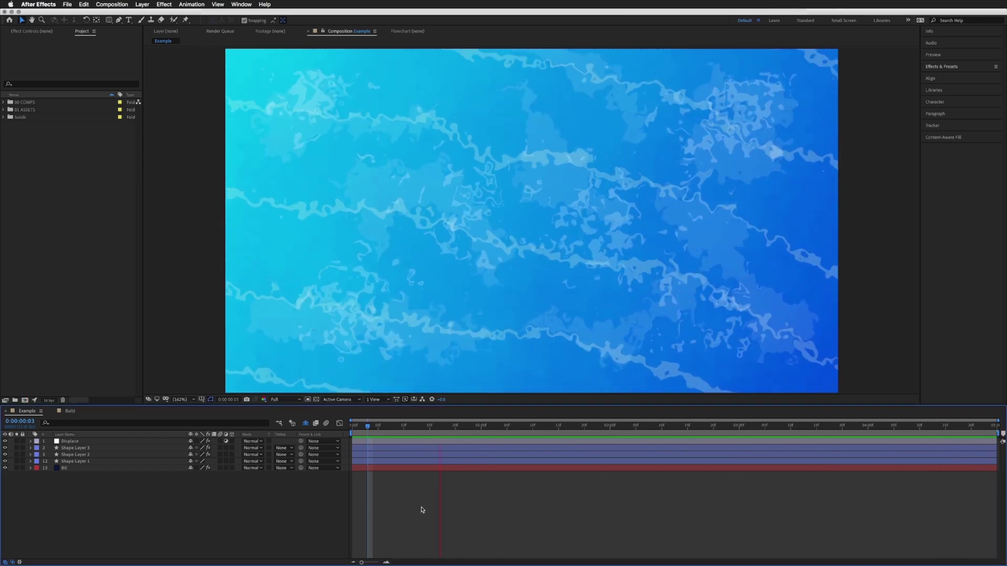
- In the Build composition, check its settings, then add a full-frame 1920×1080 black solid
{"action": "left_click", "coordinate": [70, 411]}
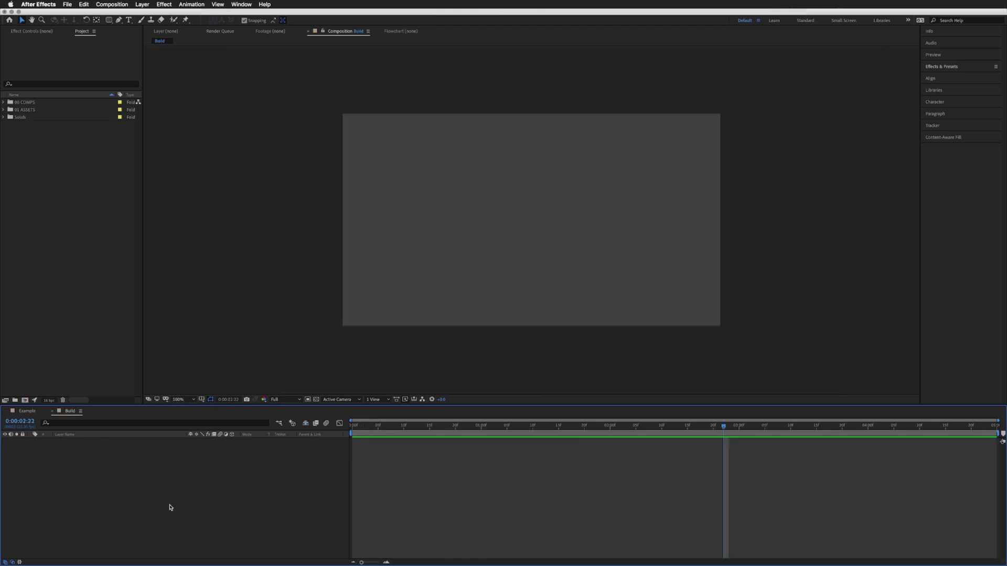
{"action": "key", "text": "super+k"}
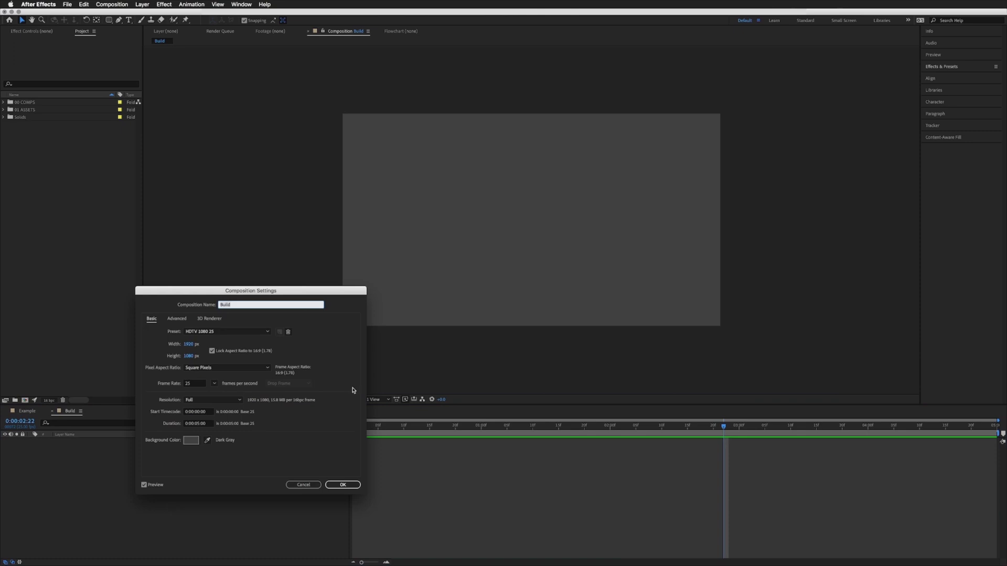
{"action": "left_click", "coordinate": [304, 485]}
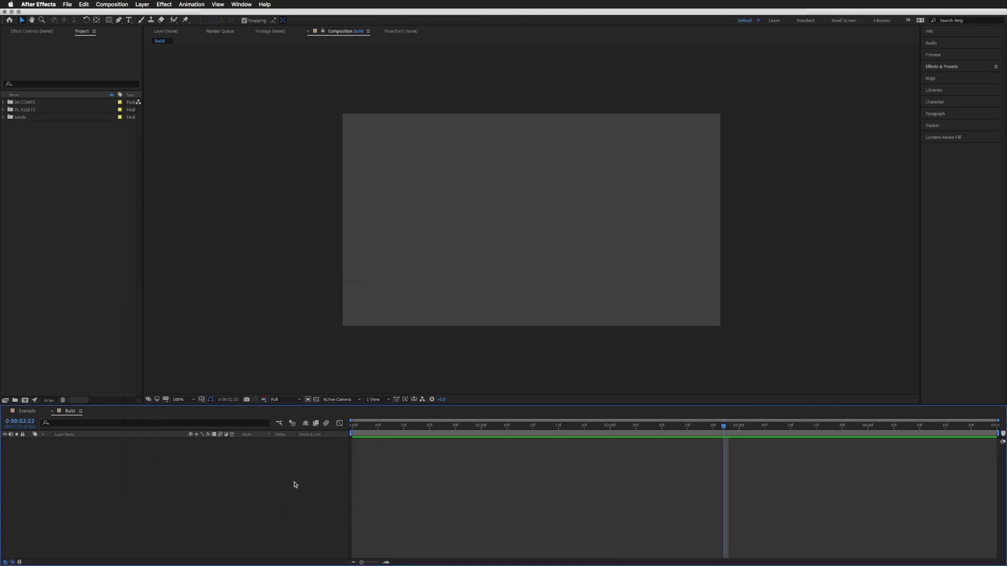
{"action": "left_click", "coordinate": [143, 4]}
{"action": "mouse_move", "coordinate": [157, 14]}
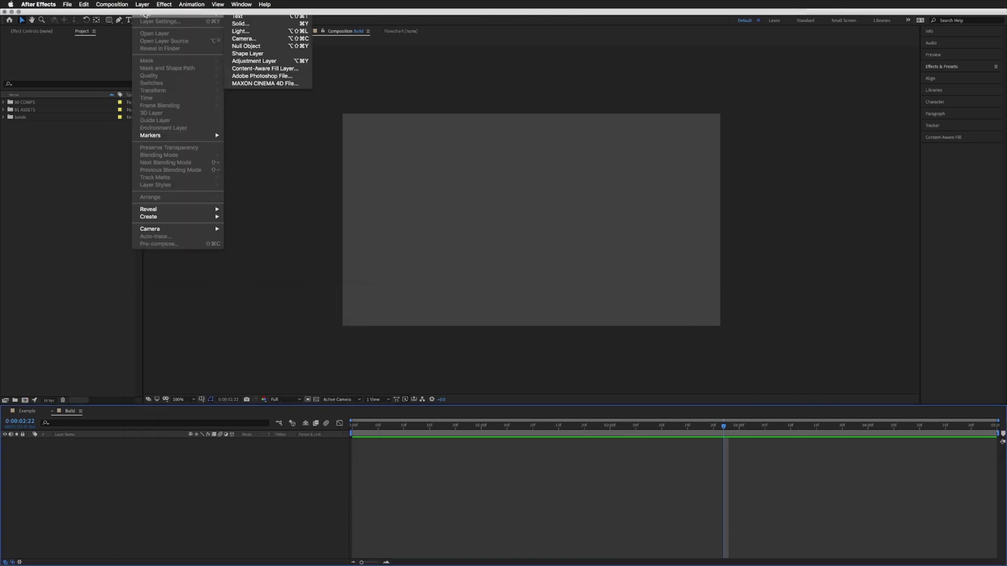
{"action": "left_click", "coordinate": [251, 24]}
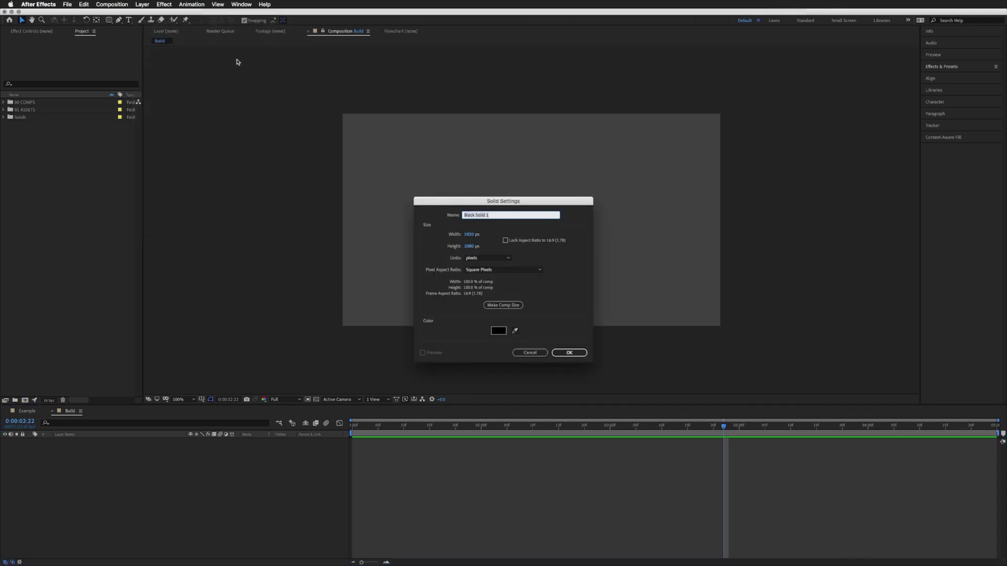
{"action": "left_click", "coordinate": [562, 354]}
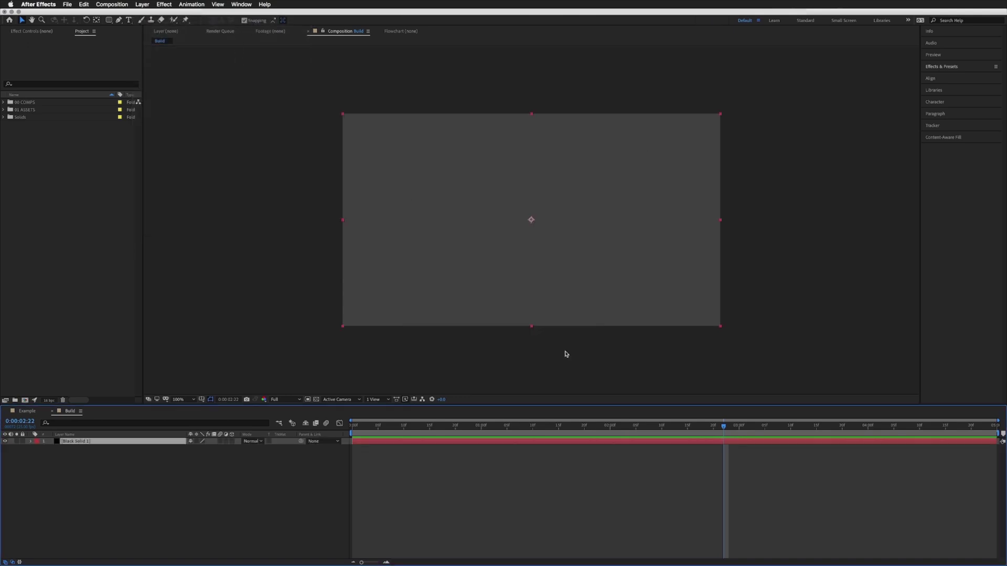
- Search for 'ramp' and apply Gradient Ramp to the black solid
{"action": "left_click", "coordinate": [937, 68]}
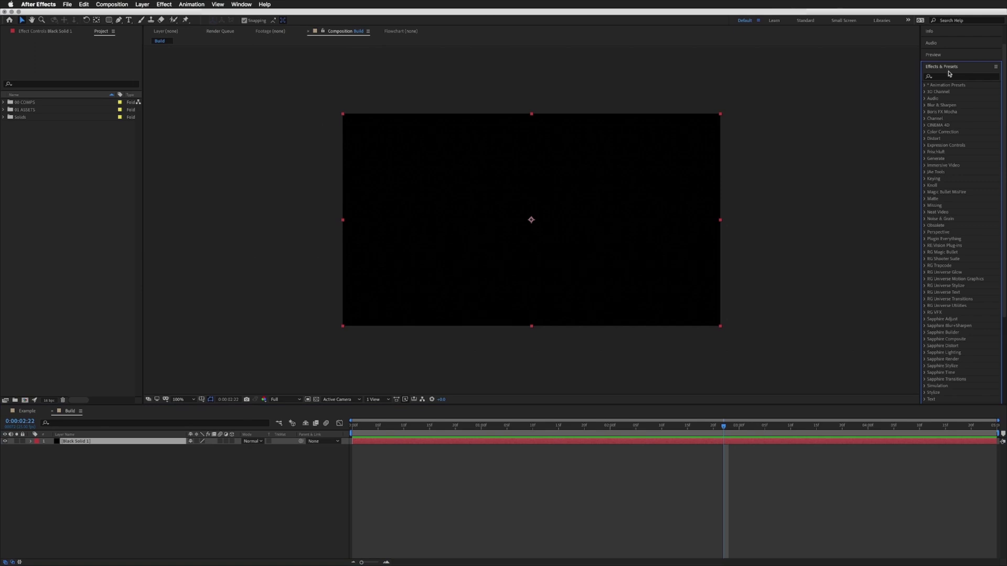
{"action": "left_click", "coordinate": [953, 78]}
{"action": "type", "text": "ramp"}
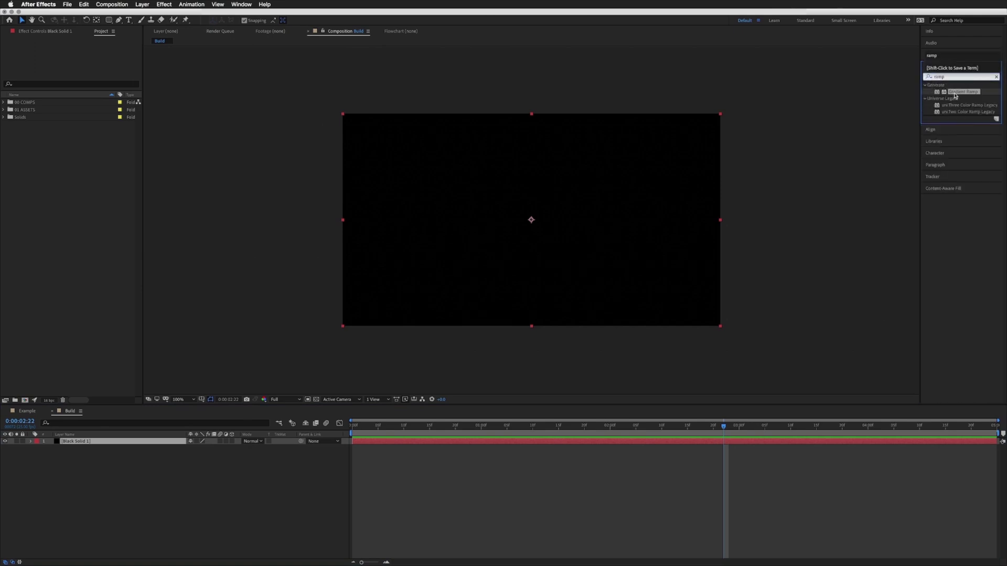
{"action": "left_click_drag", "start_coordinate": [955, 96], "coordinate": [126, 445]}
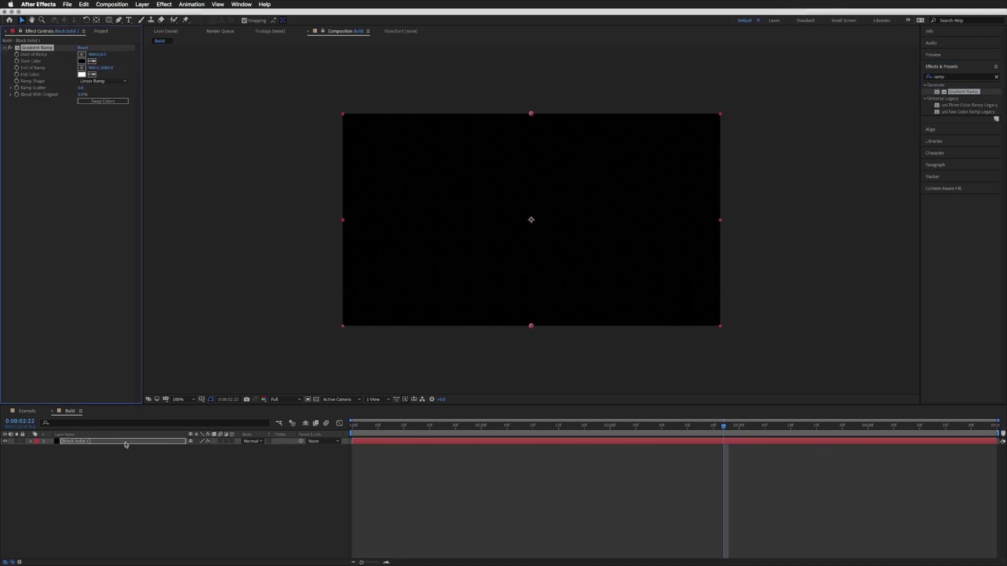
- Rename Black Solid 1 to BG
{"action": "left_click", "coordinate": [139, 442]}
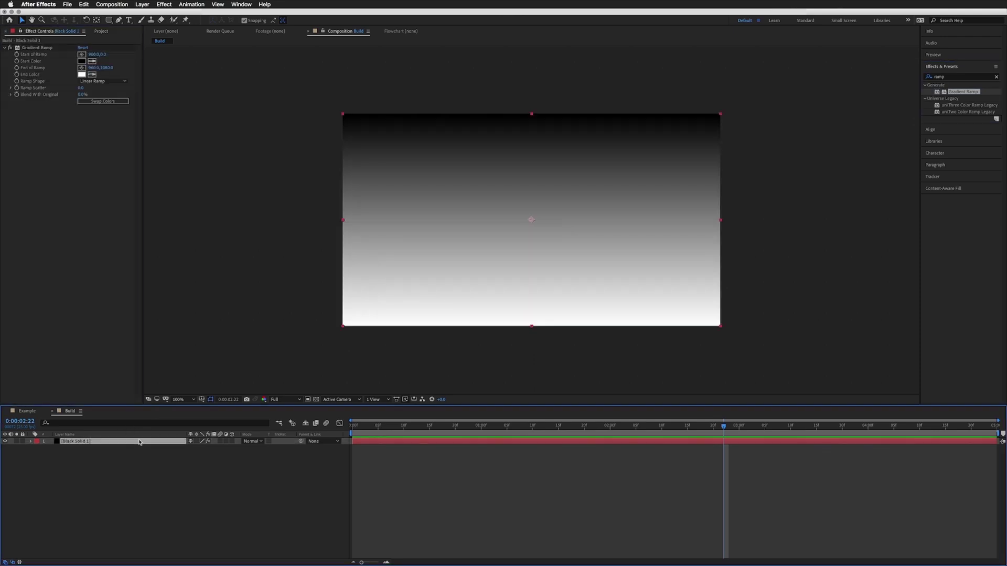
{"action": "key", "text": "Return"}
{"action": "type", "text": "BG"}
{"action": "key", "text": "Return"}
- Set the ramp's Start Color to light sky blue and End Color to deep blue
{"action": "left_click", "coordinate": [81, 61]}
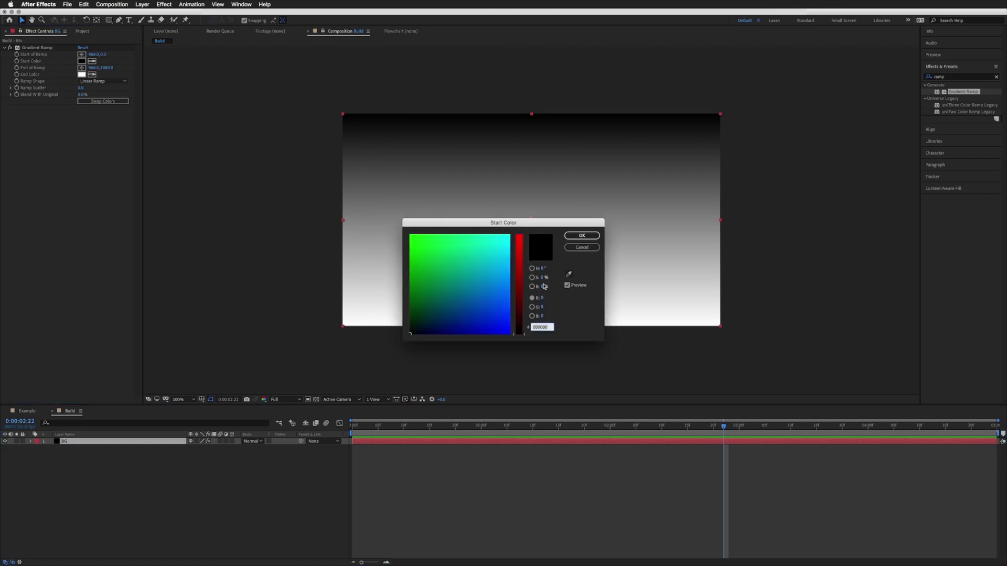
{"action": "mouse_move", "coordinate": [505, 319]}
{"action": "left_mouse_down"}
{"action": "mouse_move", "coordinate": [509, 268]}
{"action": "mouse_move", "coordinate": [507, 279]}
{"action": "left_mouse_up"}
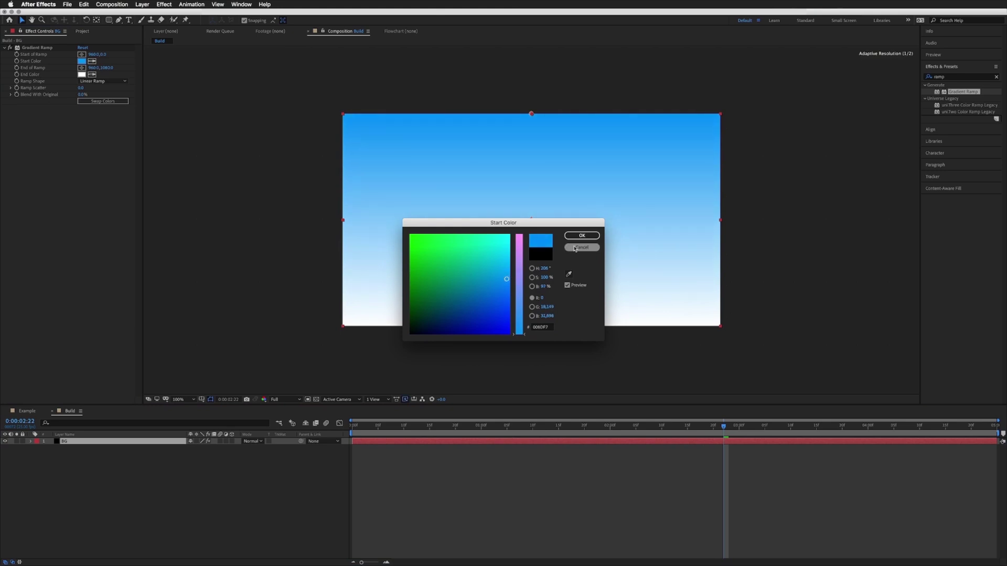
{"action": "left_click", "coordinate": [577, 237]}
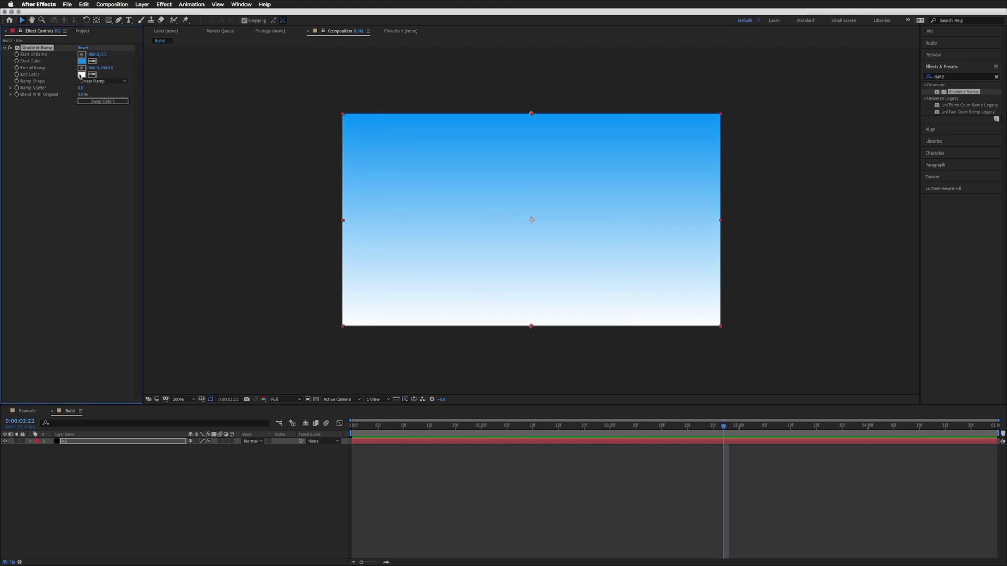
{"action": "left_click", "coordinate": [82, 75]}
{"action": "mouse_move", "coordinate": [526, 292]}
{"action": "left_mouse_down"}
{"action": "mouse_move", "coordinate": [519, 334]}
{"action": "mouse_move", "coordinate": [501, 307]}
{"action": "left_mouse_up"}
{"action": "left_click", "coordinate": [499, 315]}
{"action": "left_click", "coordinate": [576, 237]}
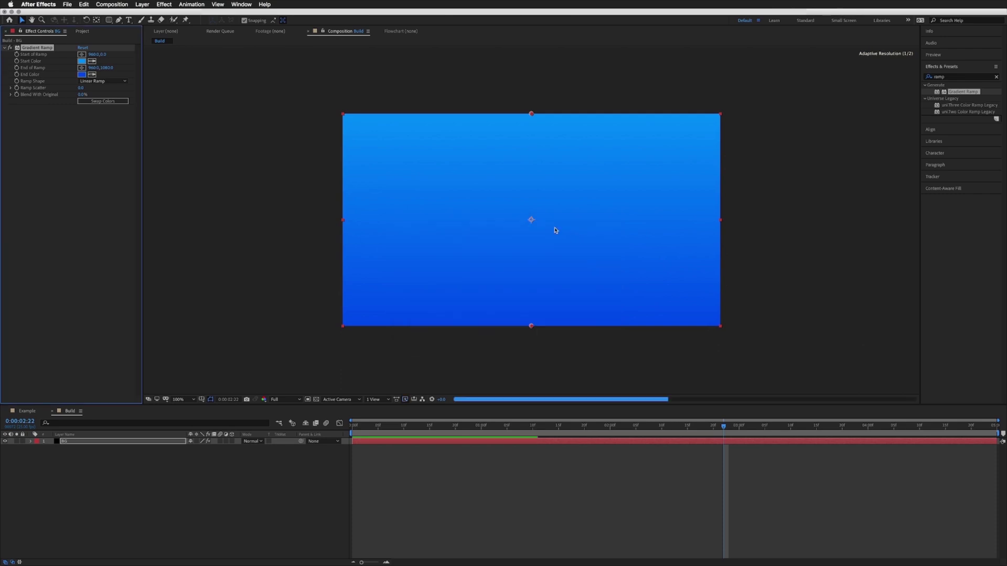
{"action": "left_click", "coordinate": [83, 61]}
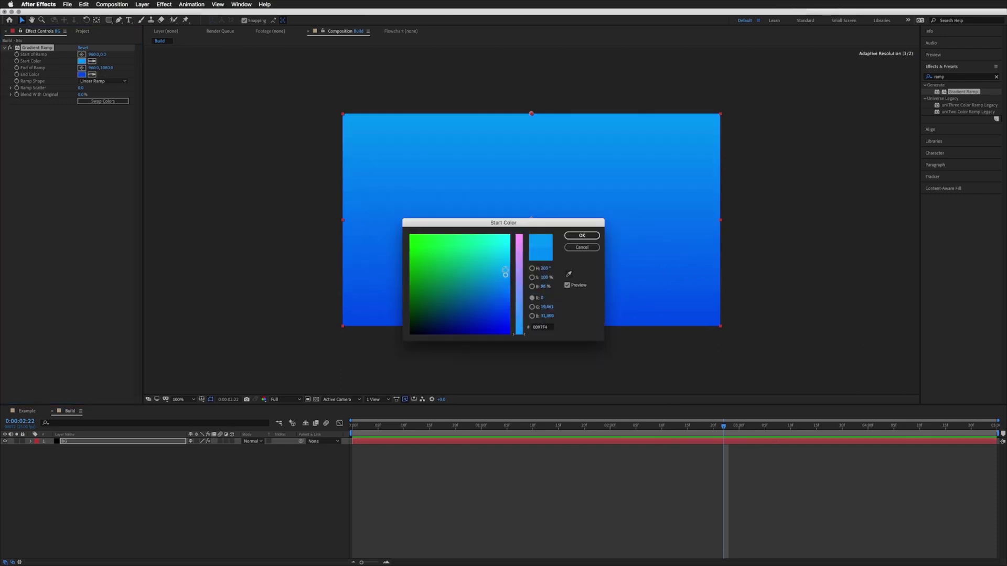
{"action": "left_click_drag", "start_coordinate": [506, 279], "coordinate": [506, 266]}
{"action": "left_click", "coordinate": [582, 236]}
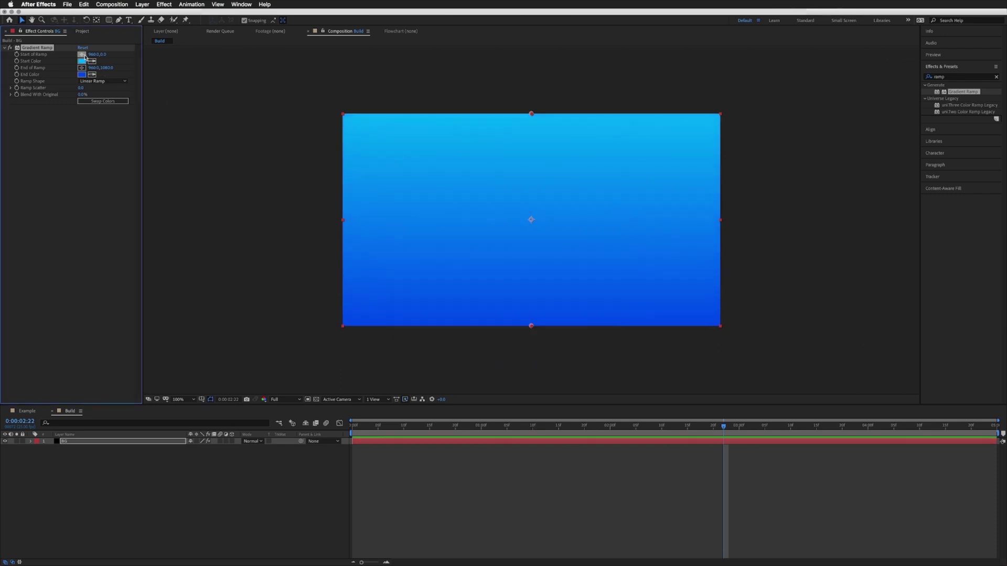
- Set Start of Ramp to 0,0 and End of Ramp to 1920,1080, then deselect BG
{"action": "left_click", "coordinate": [94, 55]}
{"action": "type", "text": "0"}
{"action": "key", "text": "Tab"}
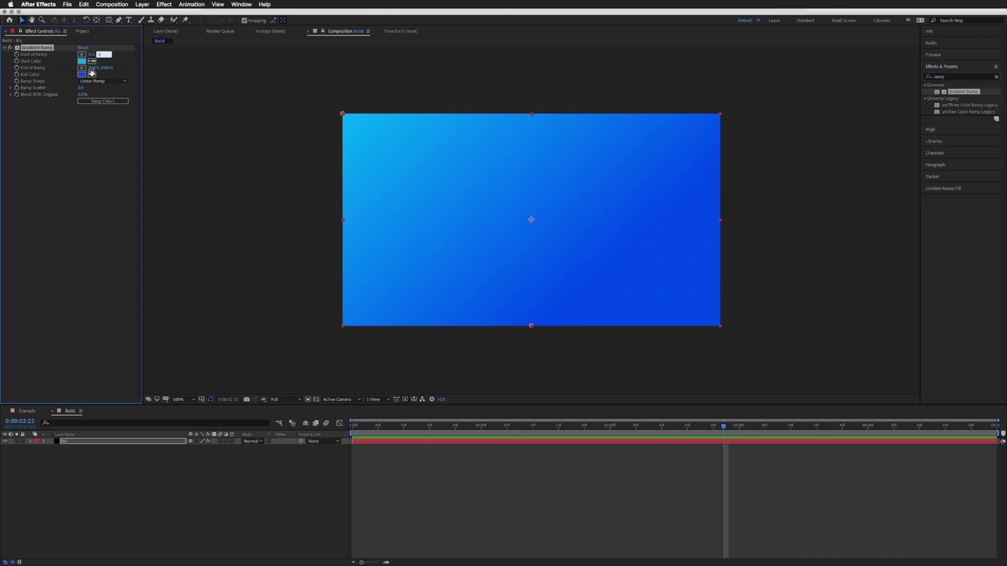
{"action": "left_click", "coordinate": [94, 69]}
{"action": "key", "text": "Tab"}
{"action": "key", "text": "Return"}
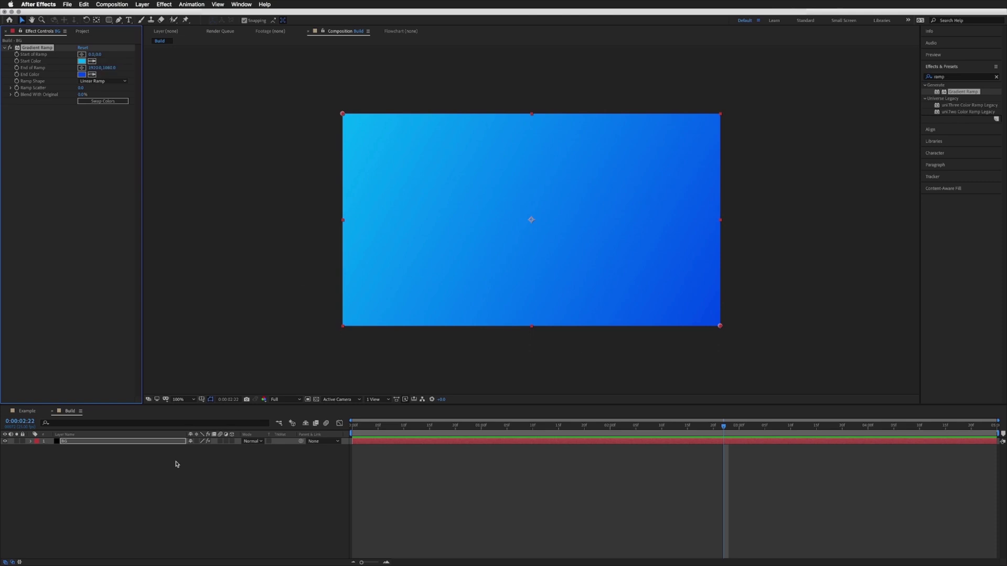
{"action": "left_click", "coordinate": [122, 487]}
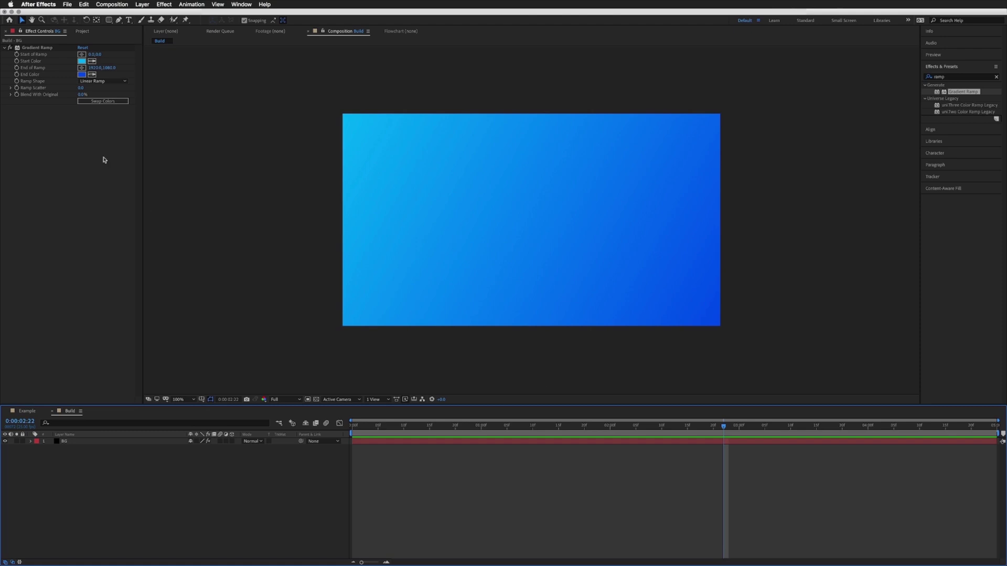
- Draw a closed, rounded hook-shaped blob near the top-left with the Pen tool
{"action": "left_click", "coordinate": [119, 20]}
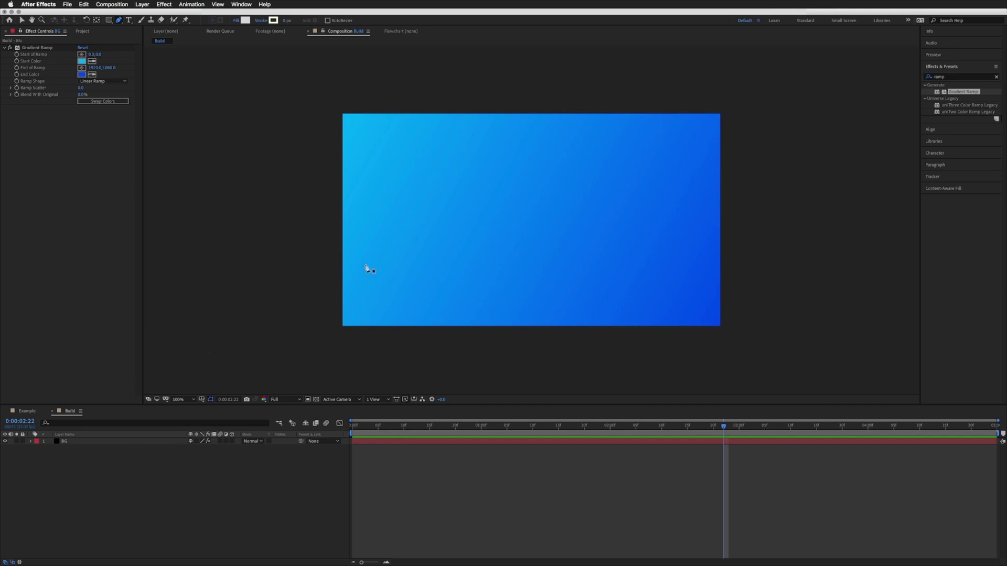
{"action": "left_click", "coordinate": [377, 128]}
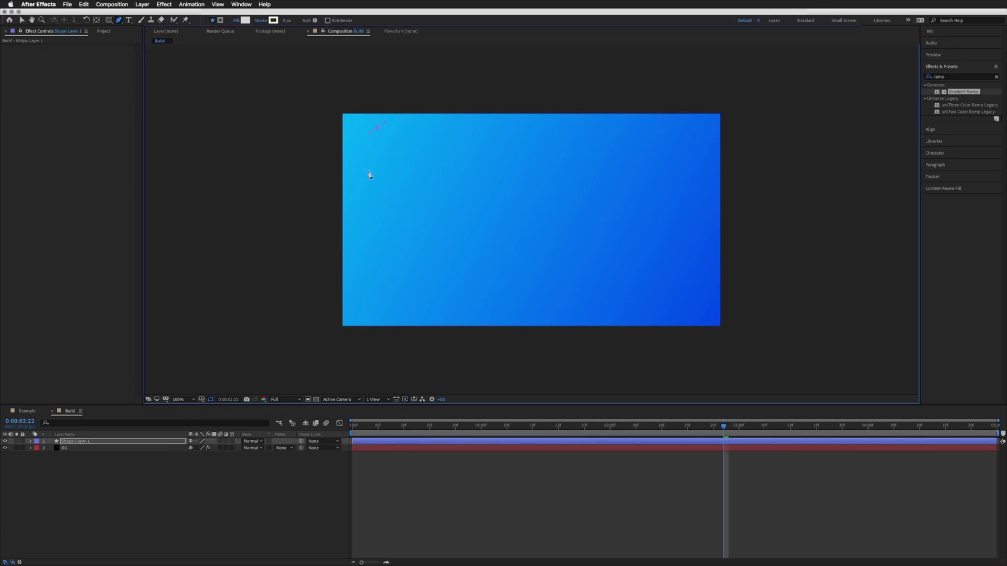
{"action": "left_click_drag", "start_coordinate": [364, 171], "coordinate": [402, 166]}
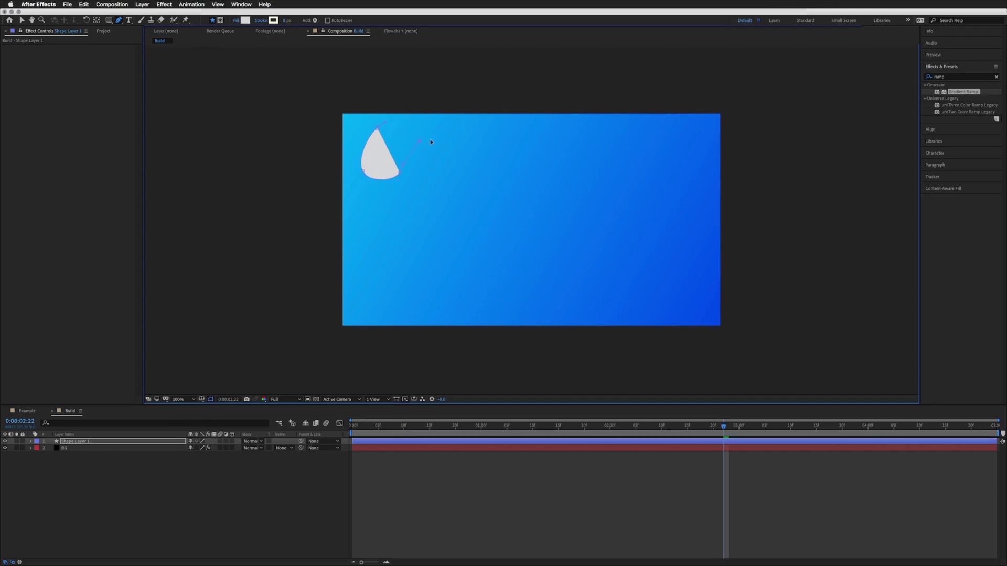
{"action": "left_click", "coordinate": [435, 124]}
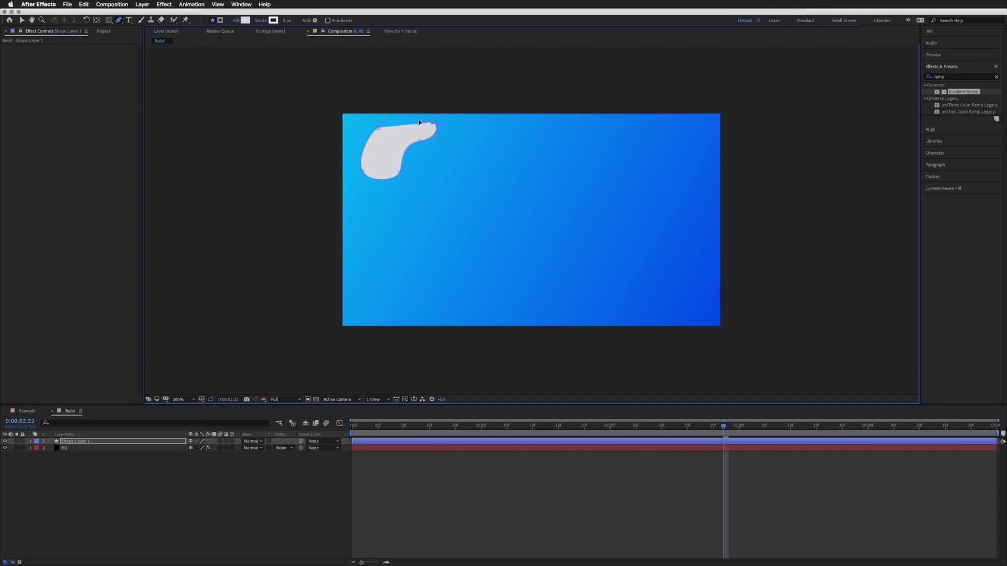
{"action": "left_click", "coordinate": [378, 129]}
{"action": "left_click_drag", "start_coordinate": [385, 124], "coordinate": [394, 114]}
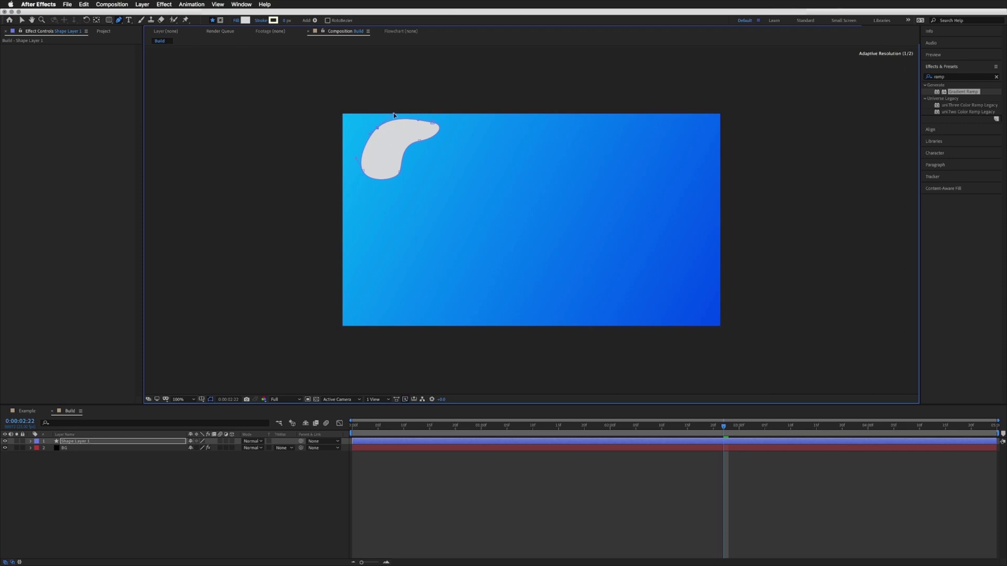
- Give the blob a pure white FFFFFF fill
{"action": "left_click", "coordinate": [244, 20]}
{"action": "type", "text": "FFFFFF"}
{"action": "key", "text": "Tab"}
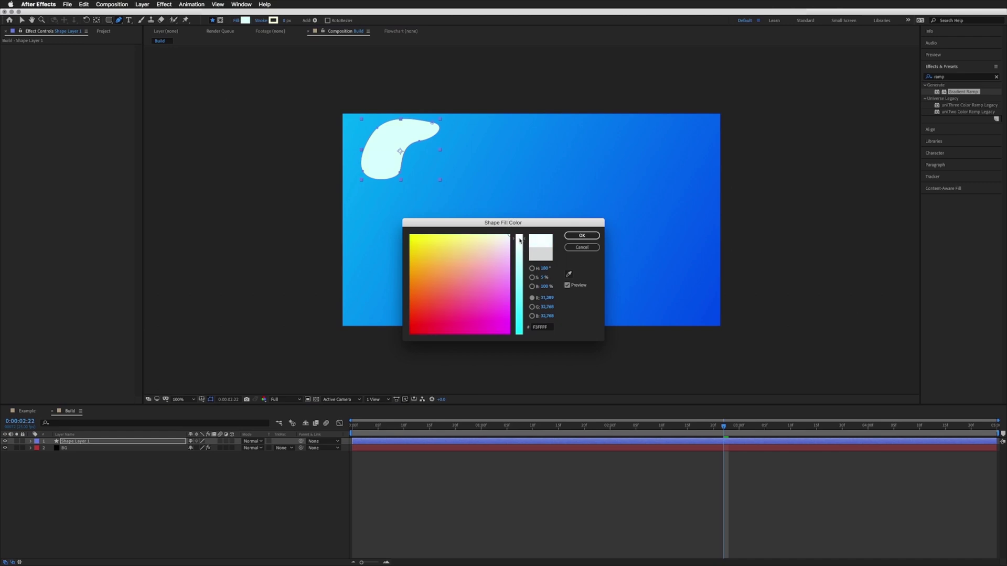
{"action": "left_click", "coordinate": [581, 234]}
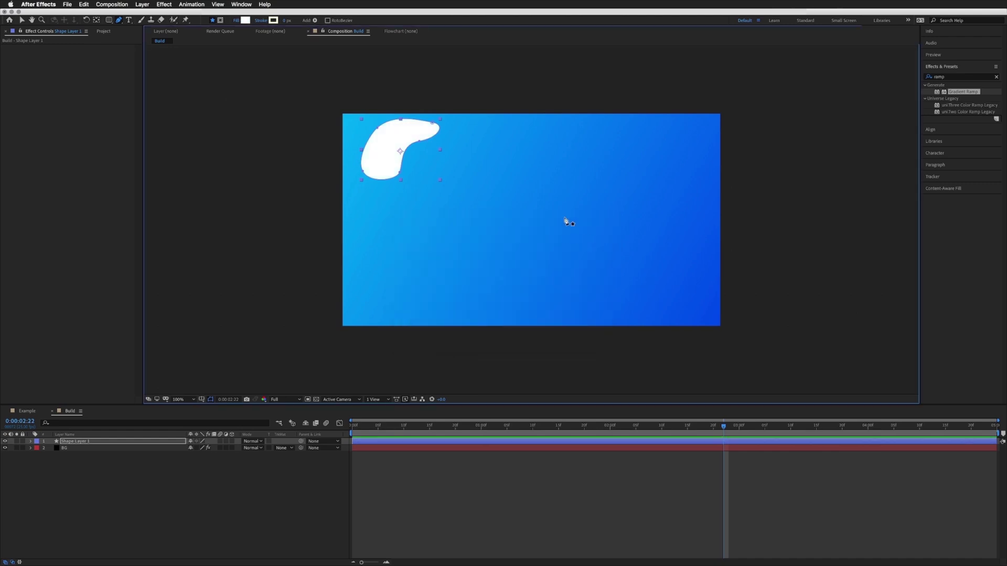
- On Shape Layer 1, draw a second blob lower in the frame and bulge its upper-left edge
{"action": "left_click", "coordinate": [82, 442]}
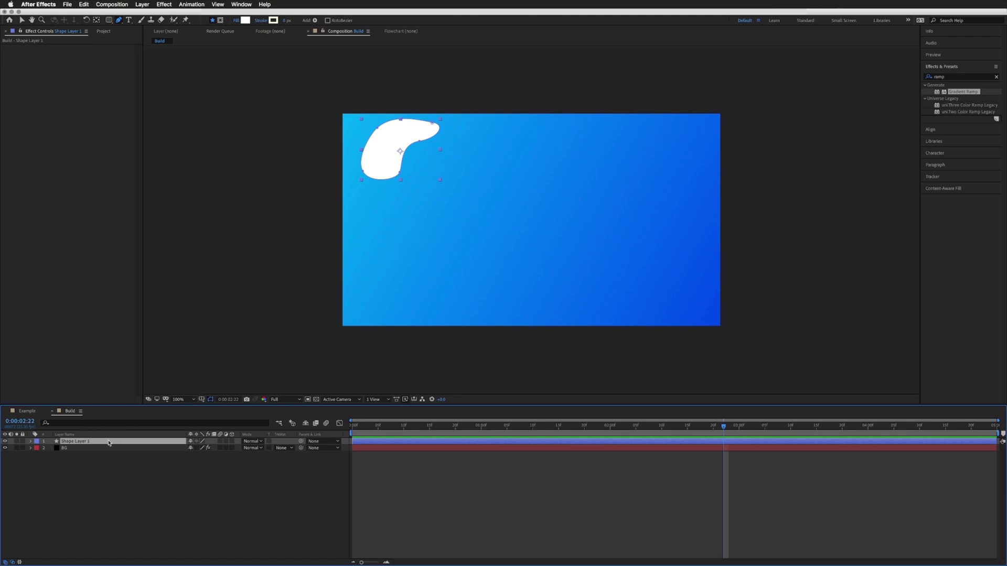
{"action": "left_click_drag", "start_coordinate": [401, 243], "coordinate": [389, 254]}
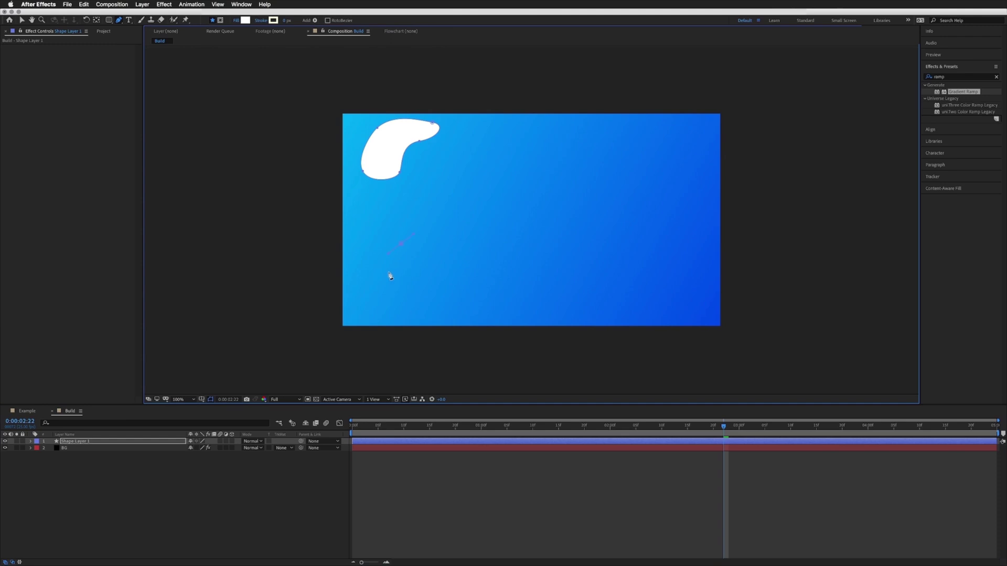
{"action": "left_click", "coordinate": [396, 273]}
{"action": "left_click_drag", "start_coordinate": [355, 303], "coordinate": [410, 321]}
{"action": "left_click", "coordinate": [416, 278]}
{"action": "left_click", "coordinate": [422, 261]}
{"action": "left_click", "coordinate": [441, 214]}
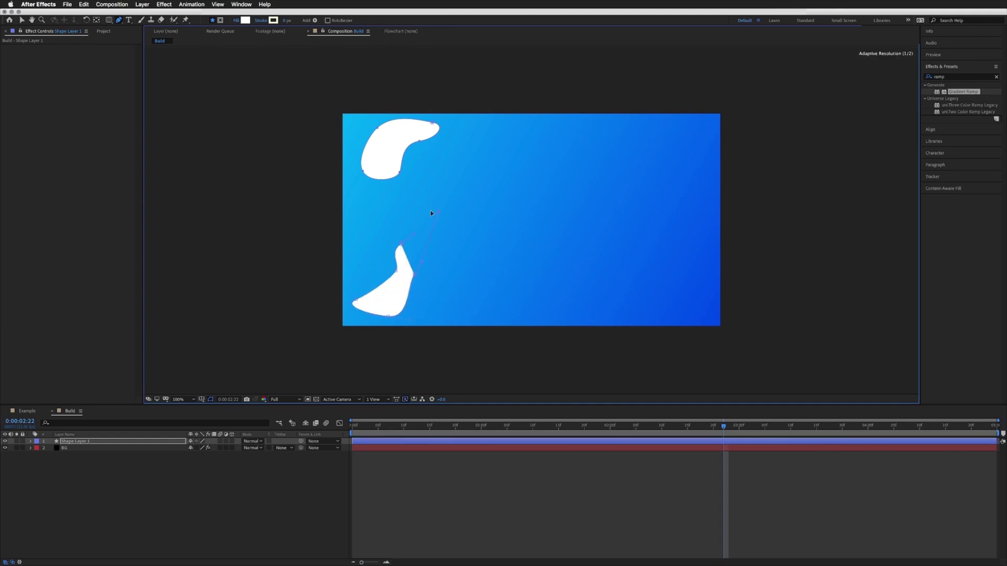
{"action": "left_click", "coordinate": [409, 242]}
{"action": "left_click", "coordinate": [404, 249]}
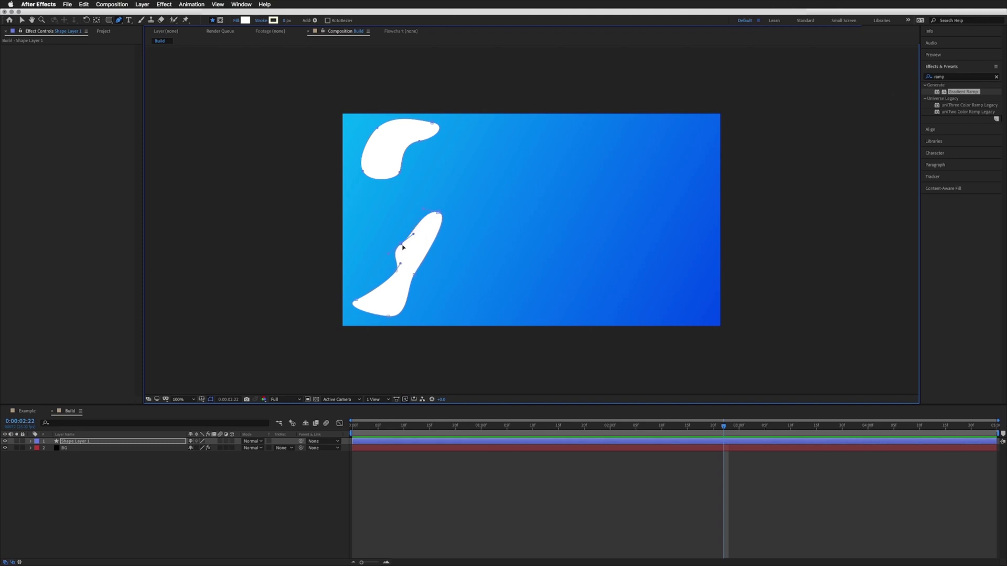
{"action": "key", "text": "v"}
{"action": "left_click_drag", "start_coordinate": [404, 243], "coordinate": [408, 272]}
- Draw another rounded blob in the centre of the frame
{"action": "left_click", "coordinate": [60, 442]}
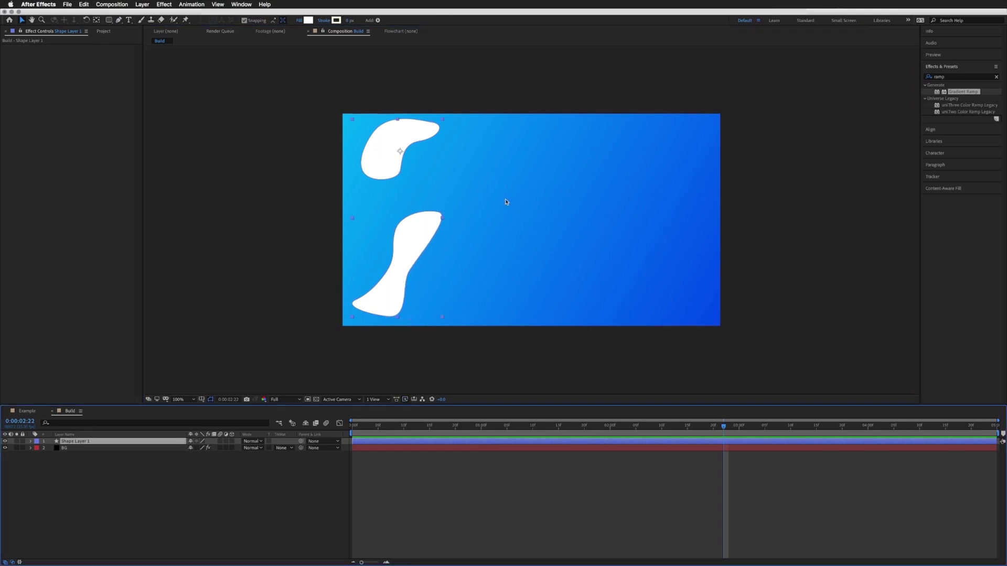
{"action": "key", "text": "g"}
{"action": "left_click", "coordinate": [488, 161]}
{"action": "left_click", "coordinate": [540, 217]}
{"action": "left_click", "coordinate": [524, 246]}
{"action": "left_click", "coordinate": [642, 240]}
{"action": "left_click", "coordinate": [594, 315]}
{"action": "left_click_drag", "start_coordinate": [571, 274], "coordinate": [601, 283]}
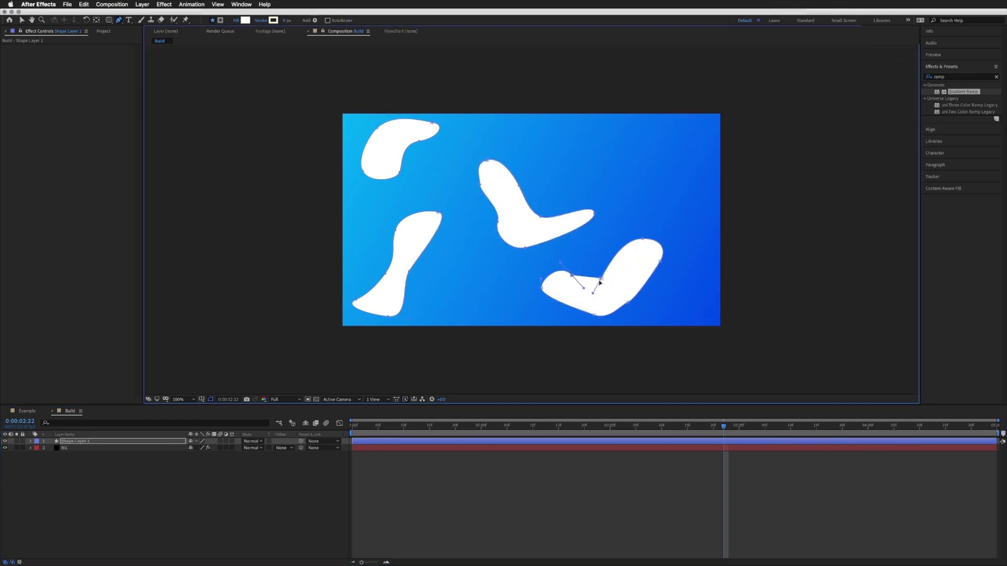
- Add the remaining blobs, including one cut off at the top edge
{"action": "left_click", "coordinate": [462, 257]}
{"action": "left_click", "coordinate": [493, 304]}
{"action": "left_click", "coordinate": [600, 139]}
{"action": "left_click", "coordinate": [572, 181]}
{"action": "left_click", "coordinate": [663, 119]}
{"action": "left_click", "coordinate": [685, 225]}
{"action": "left_click", "coordinate": [527, 112]}
{"action": "left_click_drag", "start_coordinate": [490, 93], "coordinate": [465, 92]}
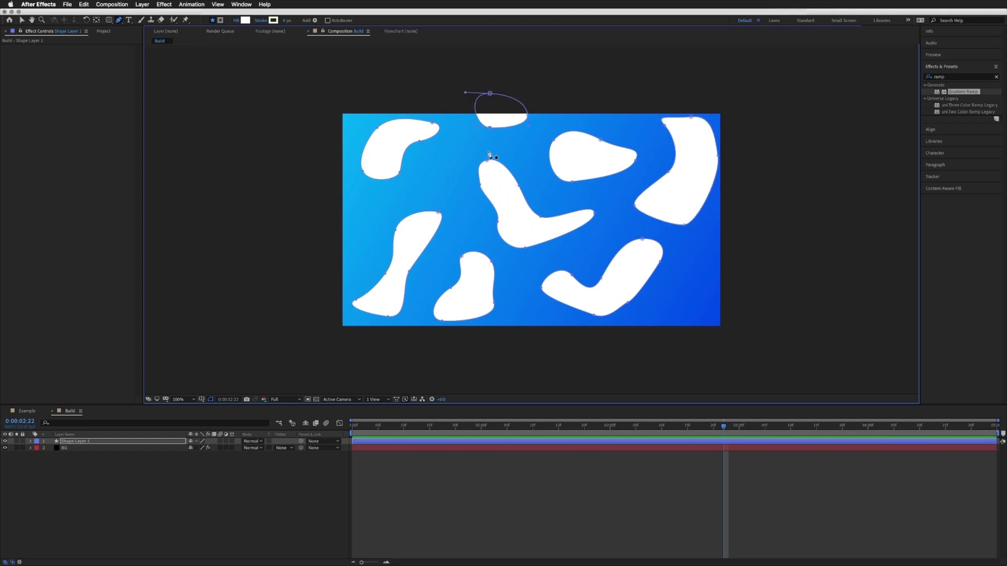
{"action": "left_click", "coordinate": [87, 442]}
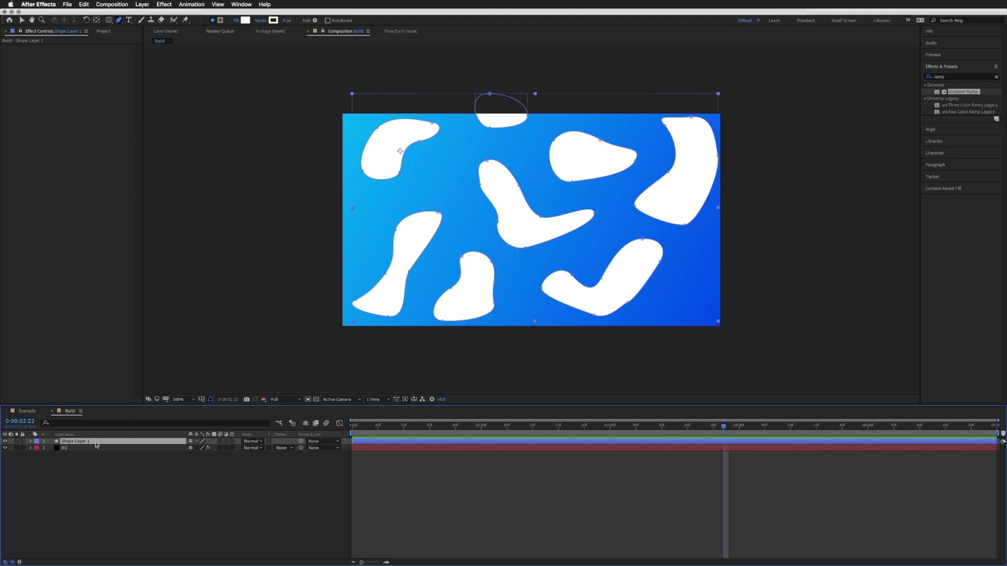
- Lower Shape Layer 1's opacity to 10%, then settle on 15%
{"action": "key", "text": "t"}
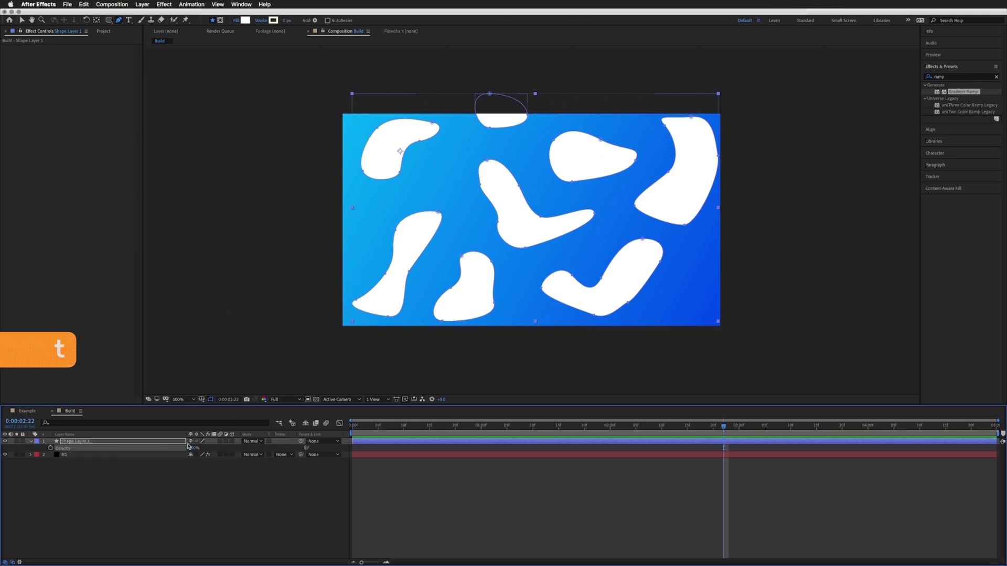
{"action": "left_click", "coordinate": [192, 449]}
{"action": "type", "text": "10"}
{"action": "key", "text": "Return"}
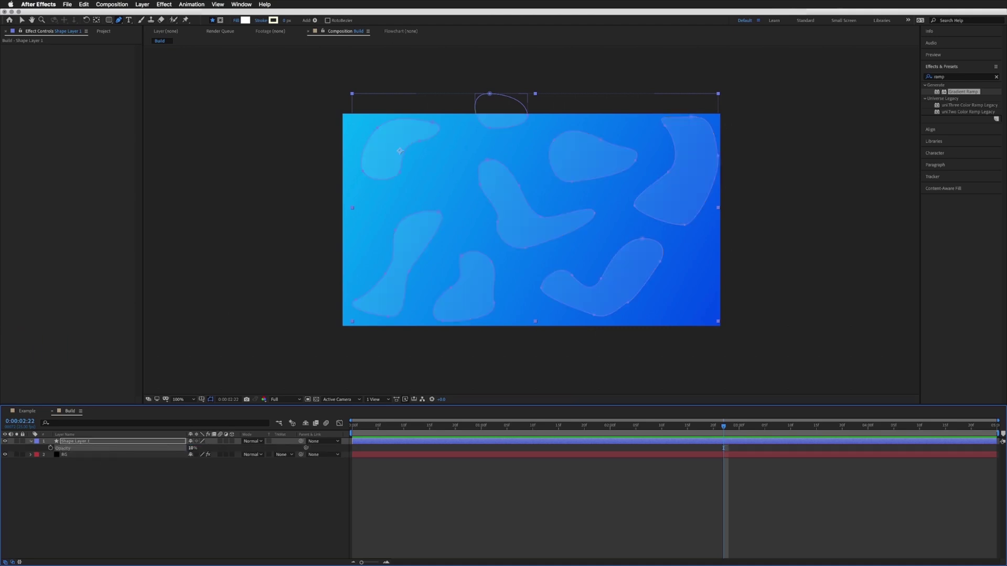
{"action": "left_click", "coordinate": [438, 451]}
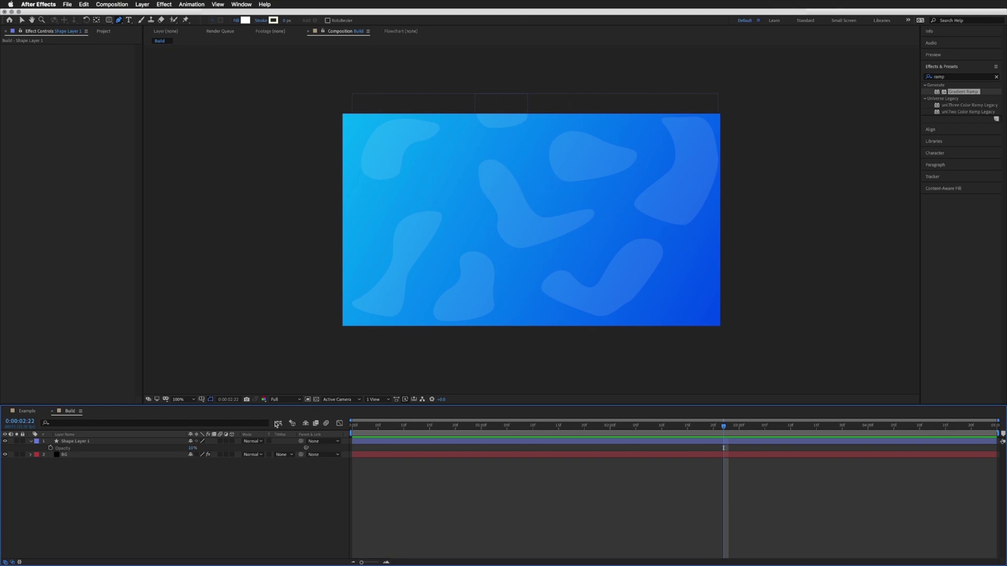
{"action": "left_click", "coordinate": [193, 449]}
{"action": "type", "text": "15"}
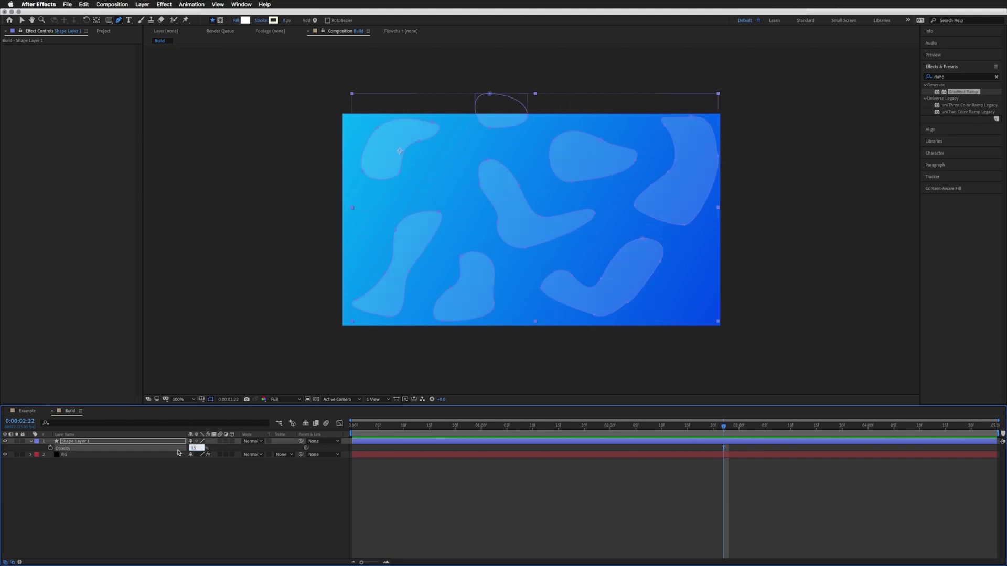
{"action": "key", "text": "Return"}
- Search for 'turb' and apply Turbulent Displace to Shape Layer 1
{"action": "left_click", "coordinate": [947, 78]}
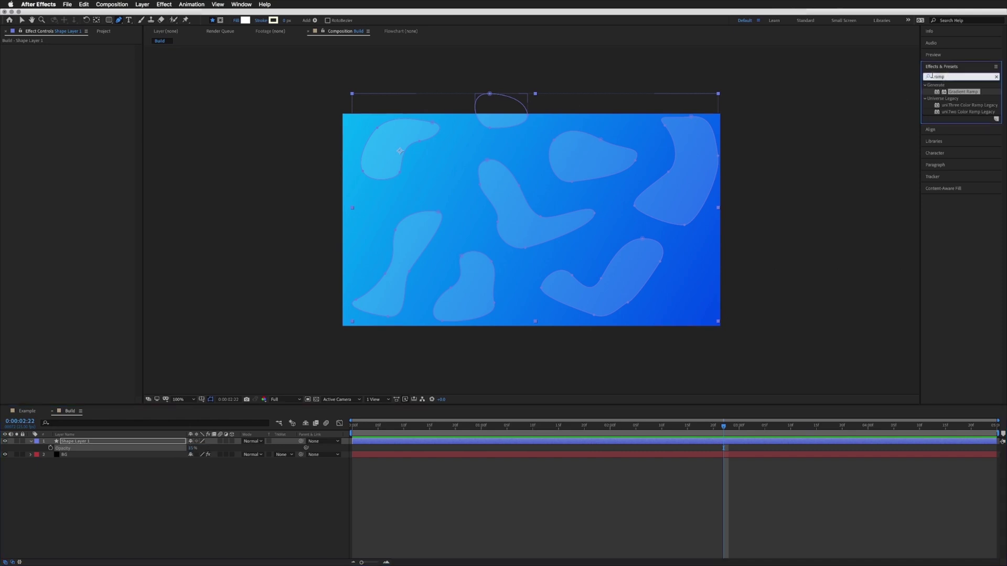
{"action": "left_click", "coordinate": [928, 77]}
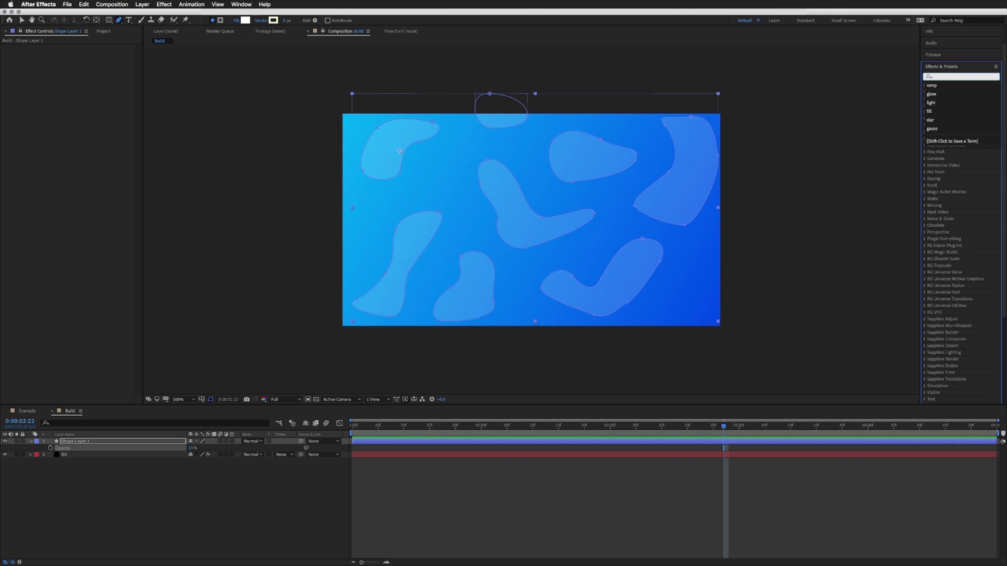
{"action": "type", "text": "turb"}
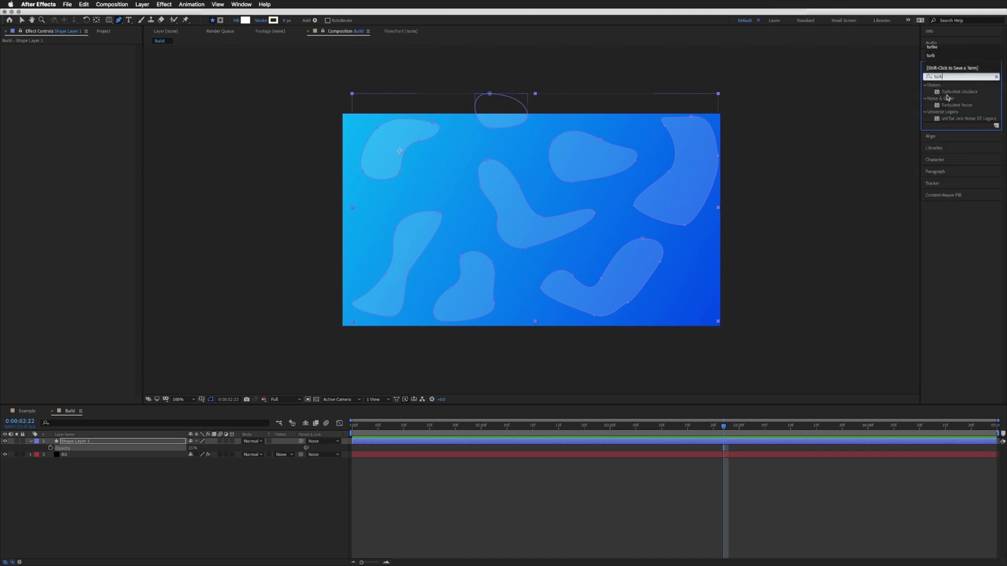
{"action": "left_click_drag", "start_coordinate": [953, 93], "coordinate": [82, 444]}
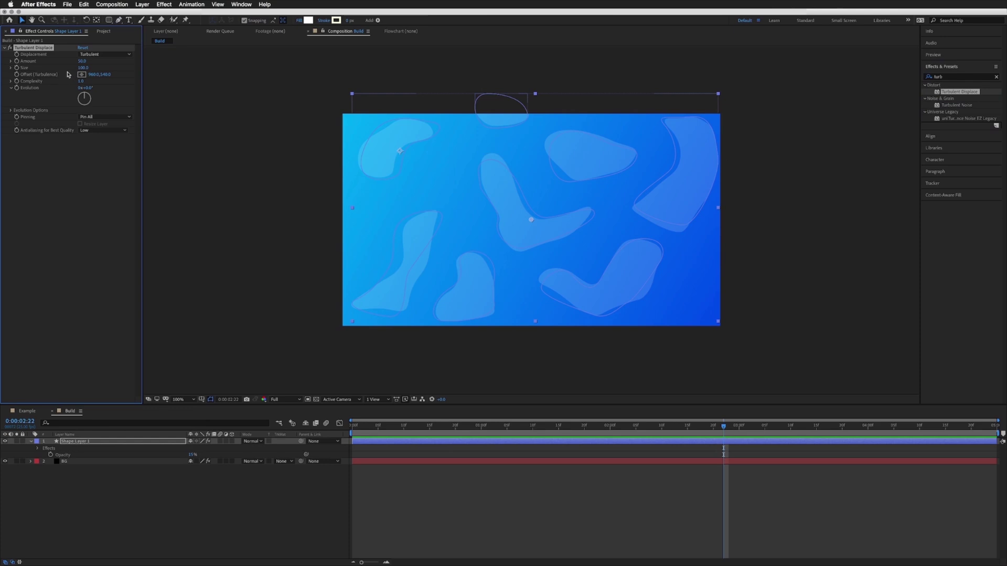
- Set Turbulent Displace Amount and Size to 100 and preview the result
{"action": "left_click", "coordinate": [82, 61]}
{"action": "type", "text": "100"}
{"action": "key", "text": "Return"}
{"action": "left_click", "coordinate": [82, 68]}
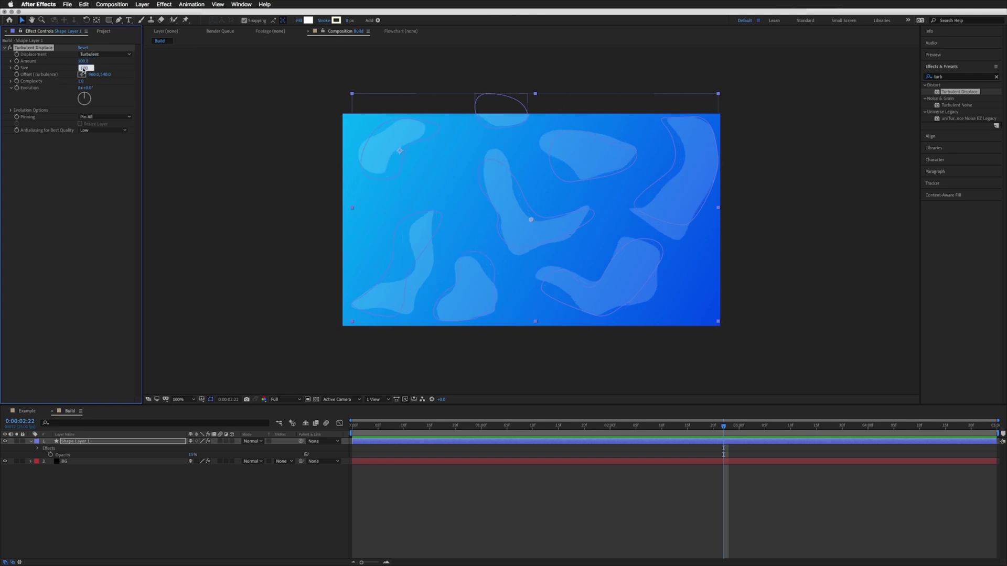
{"action": "type", "text": "100"}
{"action": "key", "text": "Return"}
{"action": "key", "text": "Home"}
{"action": "key", "text": "space"}
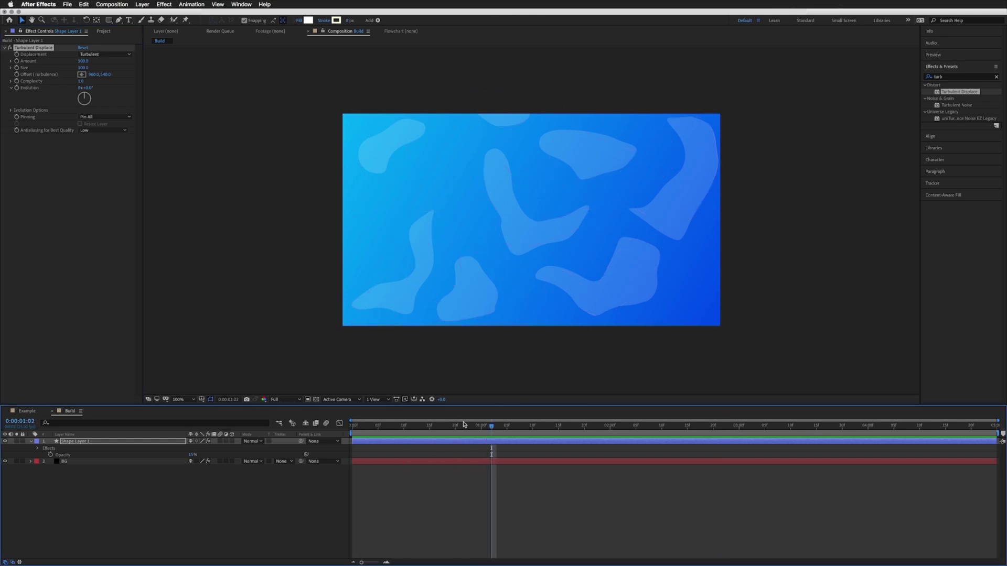
{"action": "key", "text": "space"}
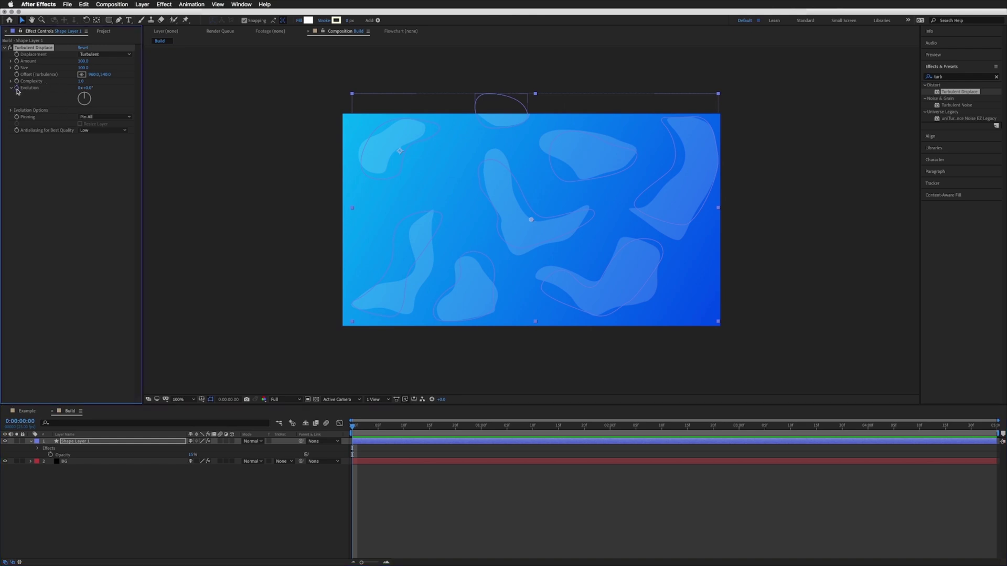
- Drive Evolution with the expression time*25 and preview the wobbling blobs
{"action": "left_click", "coordinate": [17, 88], "text": "alt"}
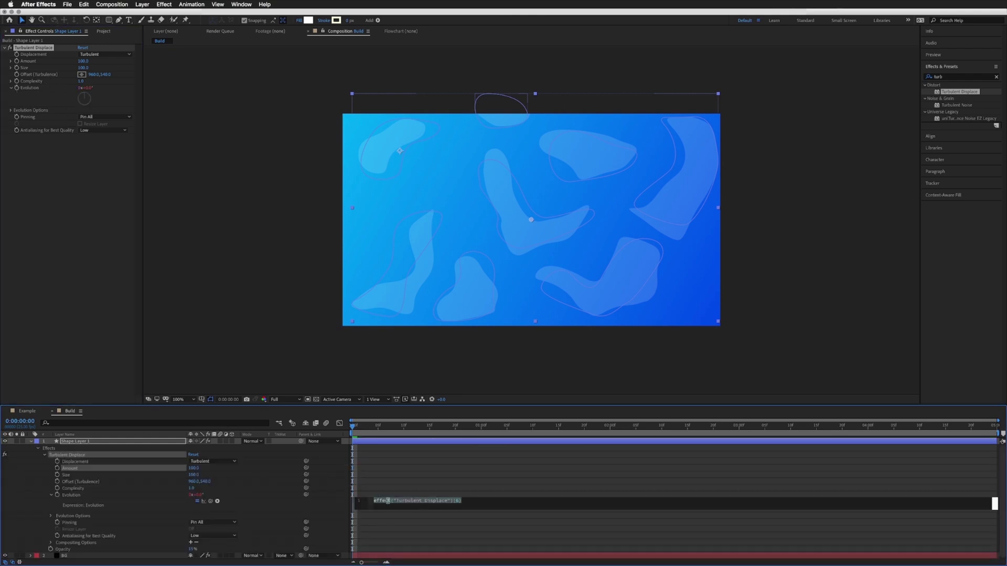
{"action": "type", "text": "t"}
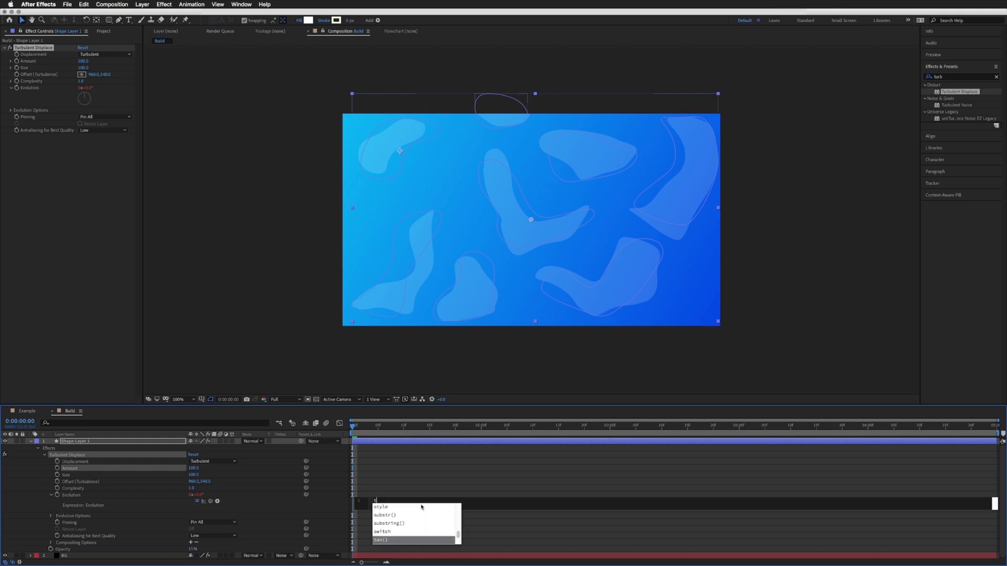
{"action": "type", "text": "ime"}
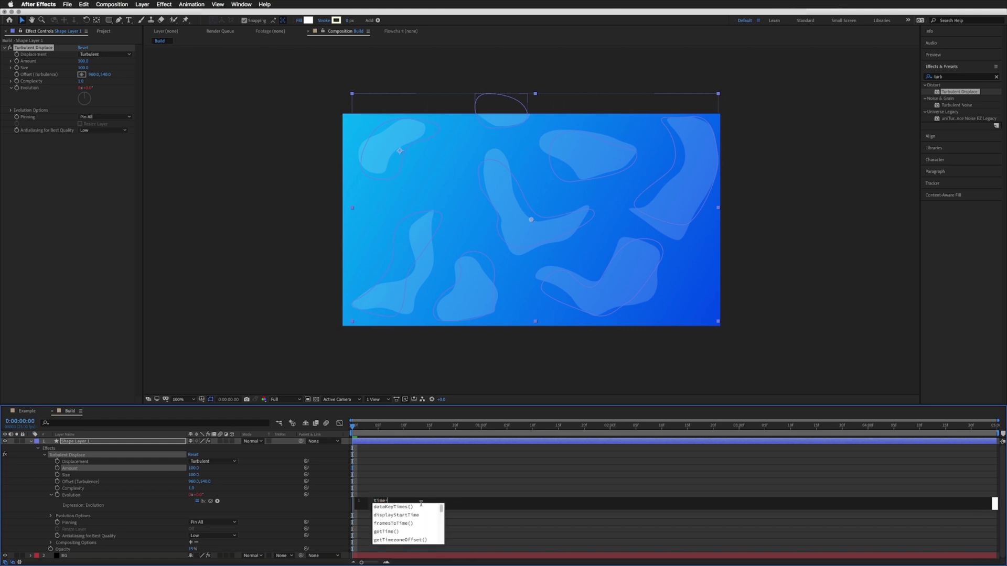
{"action": "type", "text": "*"}
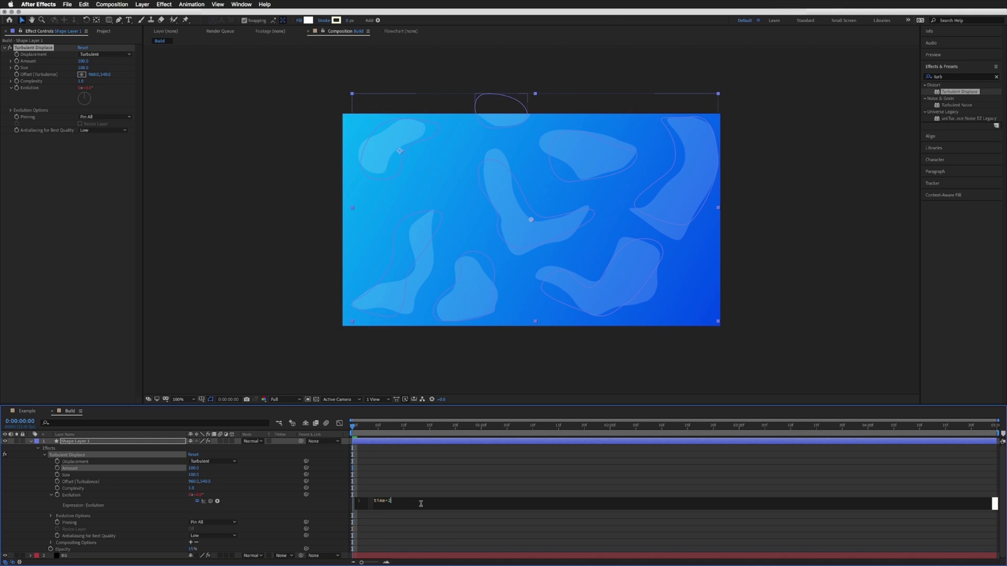
{"action": "left_click", "coordinate": [380, 468]}
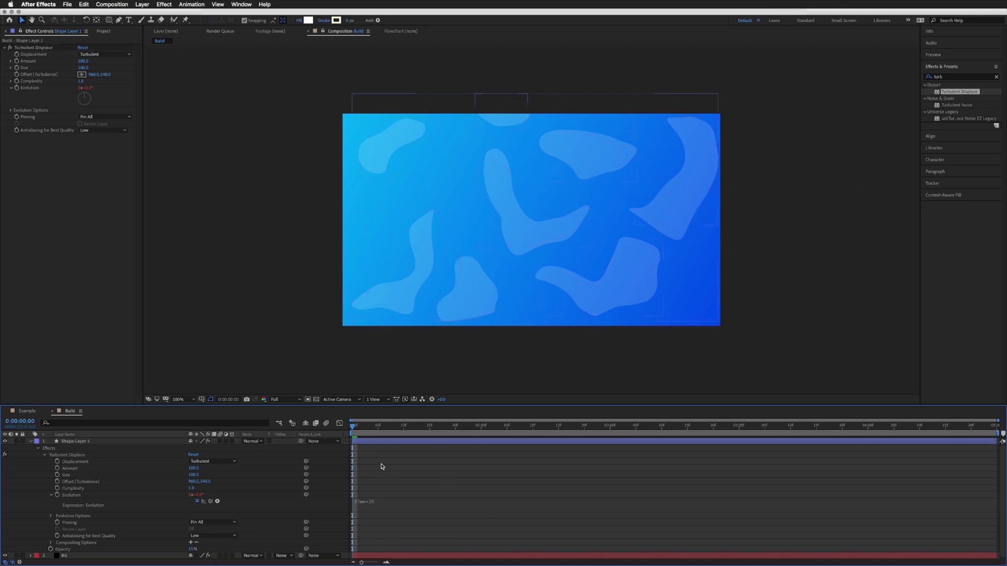
{"action": "key", "text": "space"}
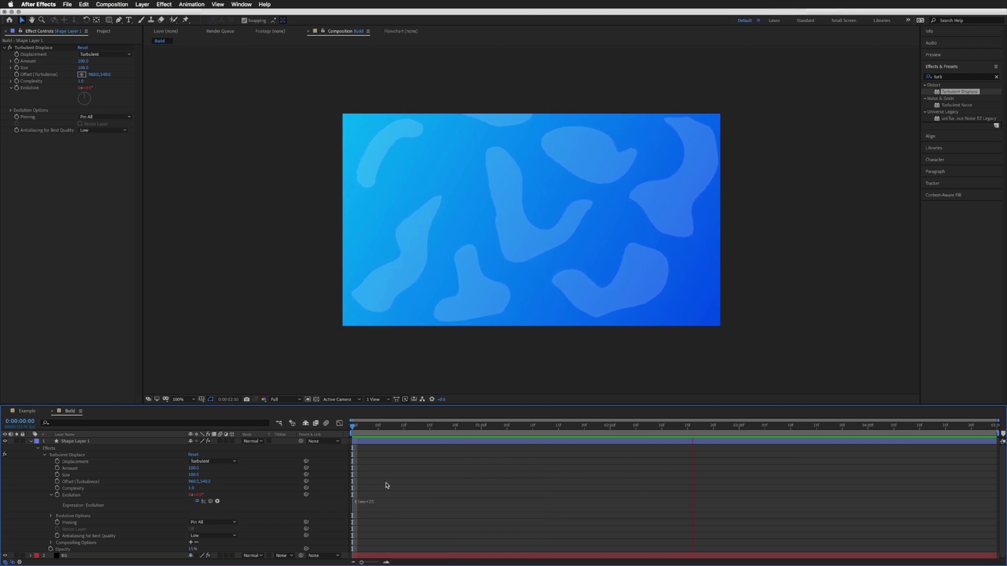
{"action": "key", "text": "space"}
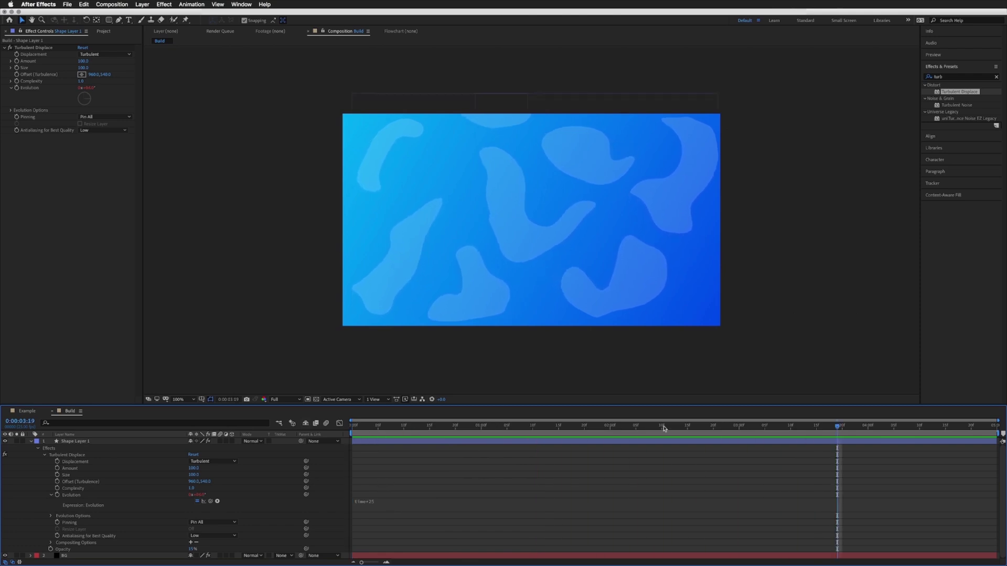
{"action": "key", "text": "Home"}
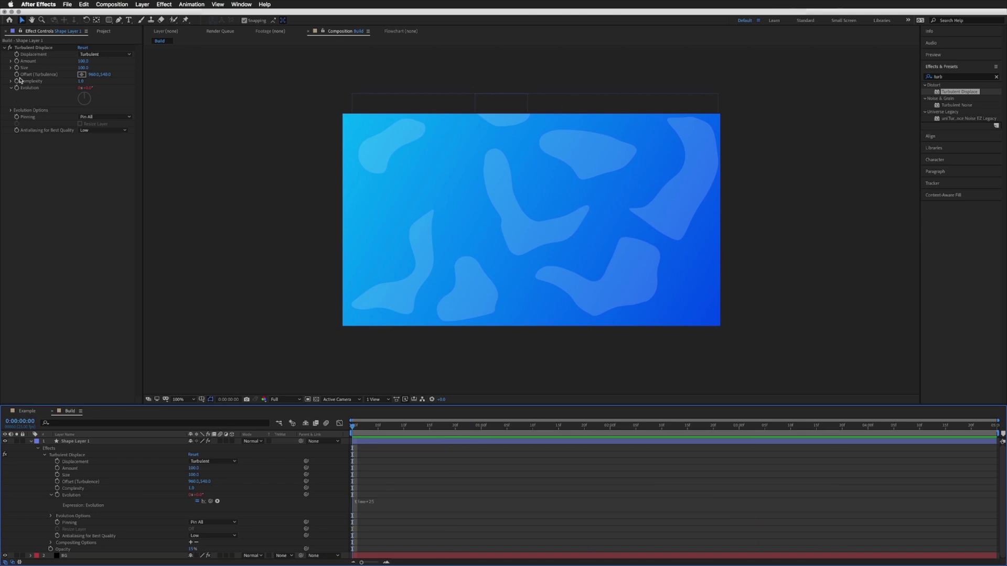
- Duplicate Turbulent Displace and set the copy to Amount 300, Size 10
{"action": "left_click", "coordinate": [34, 49]}
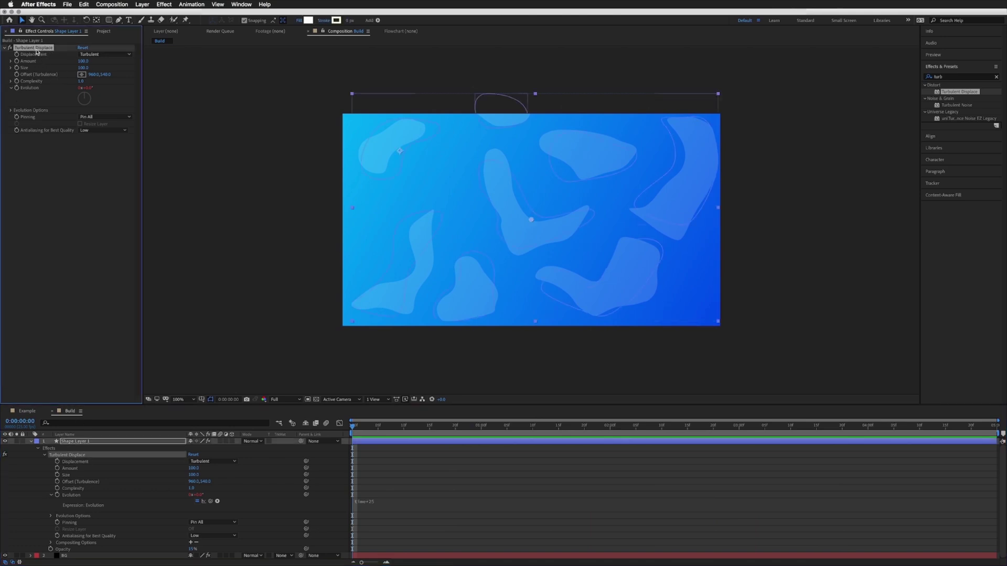
{"action": "key", "text": "super+d"}
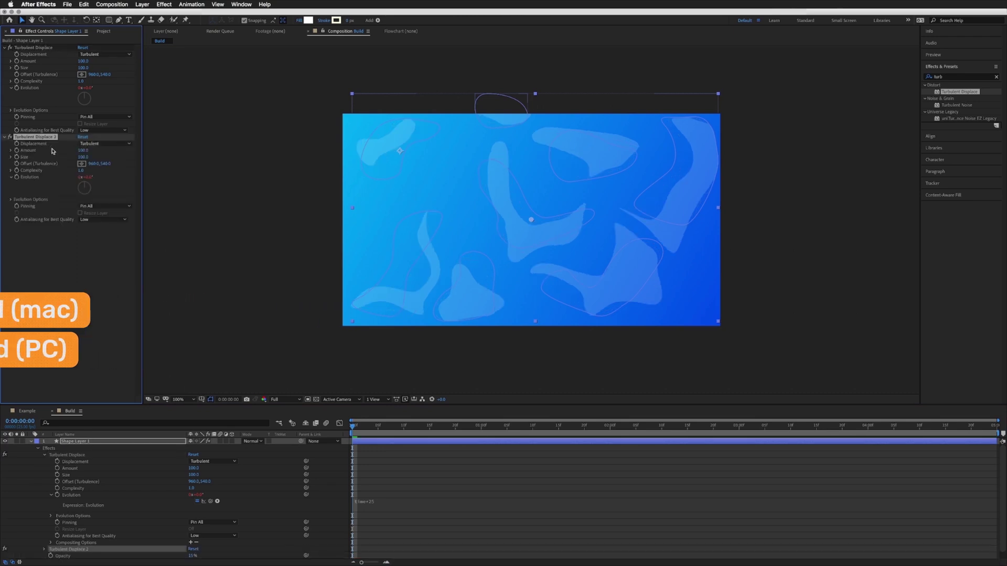
{"action": "left_click", "coordinate": [84, 150]}
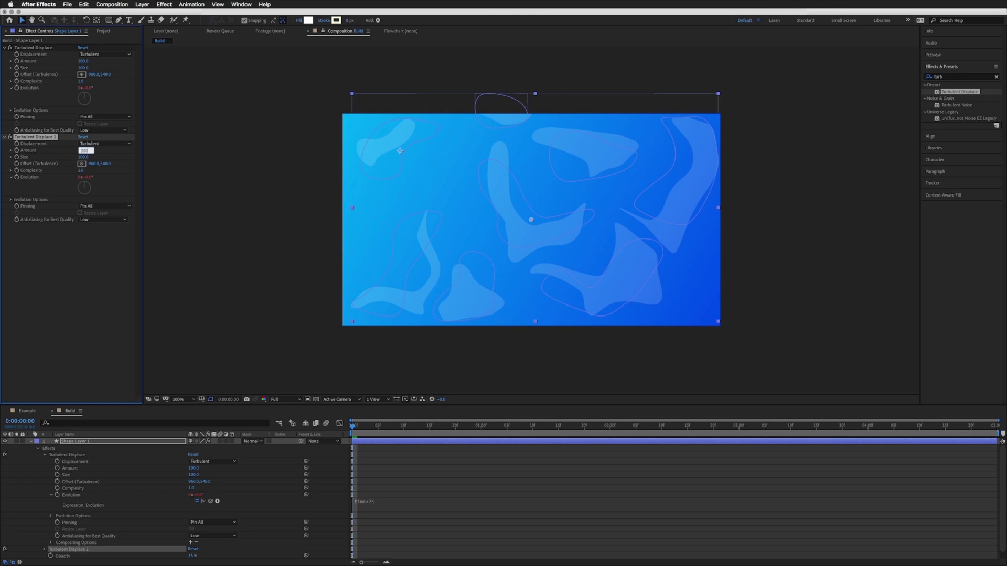
{"action": "key", "text": "Tab"}
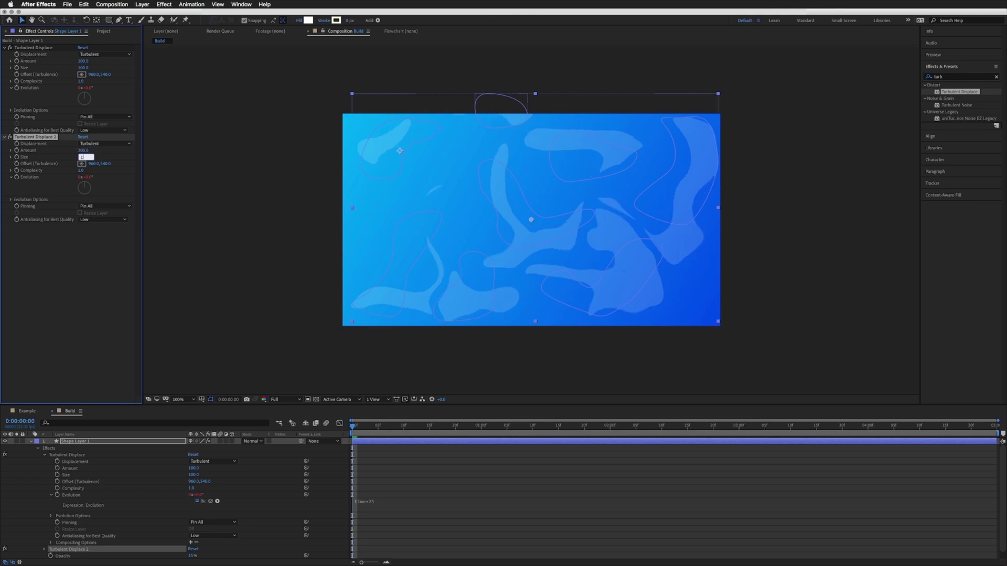
{"action": "type", "text": "10"}
{"action": "key", "text": "Return"}
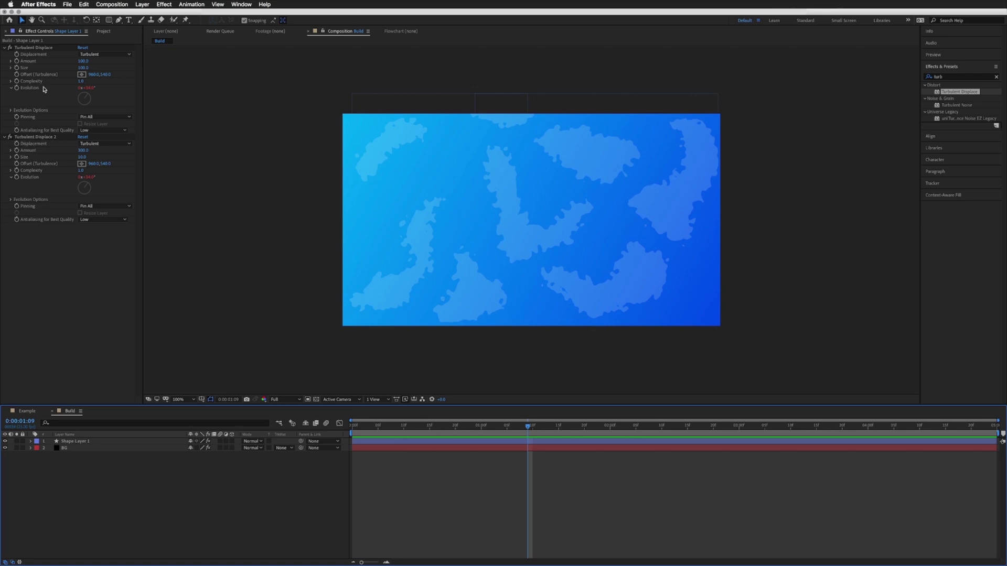
- Expand Shape Layer 1's effects and check Turbulent Displace 2's Evolution expression
{"action": "left_click", "coordinate": [39, 136]}
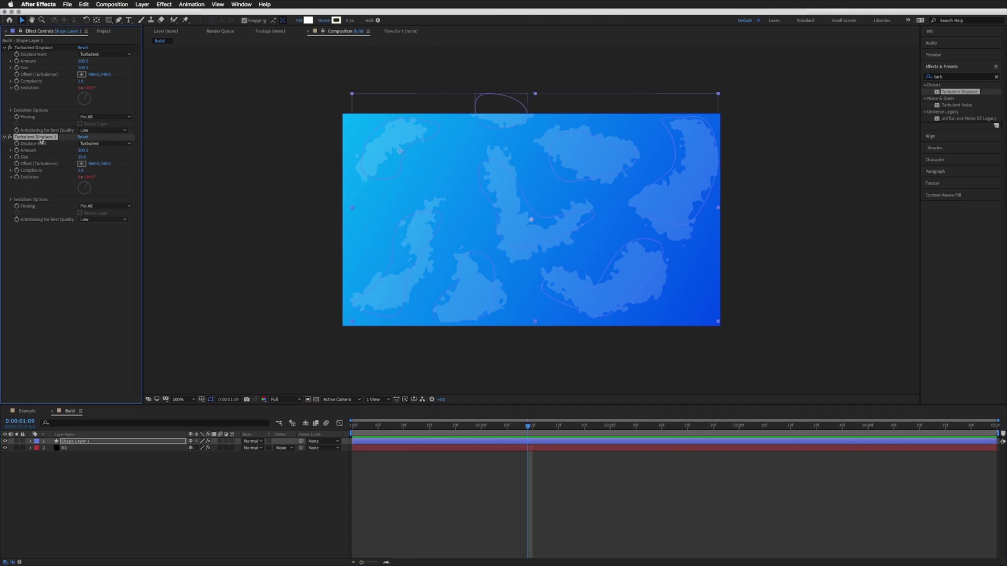
{"action": "left_click", "coordinate": [40, 451]}
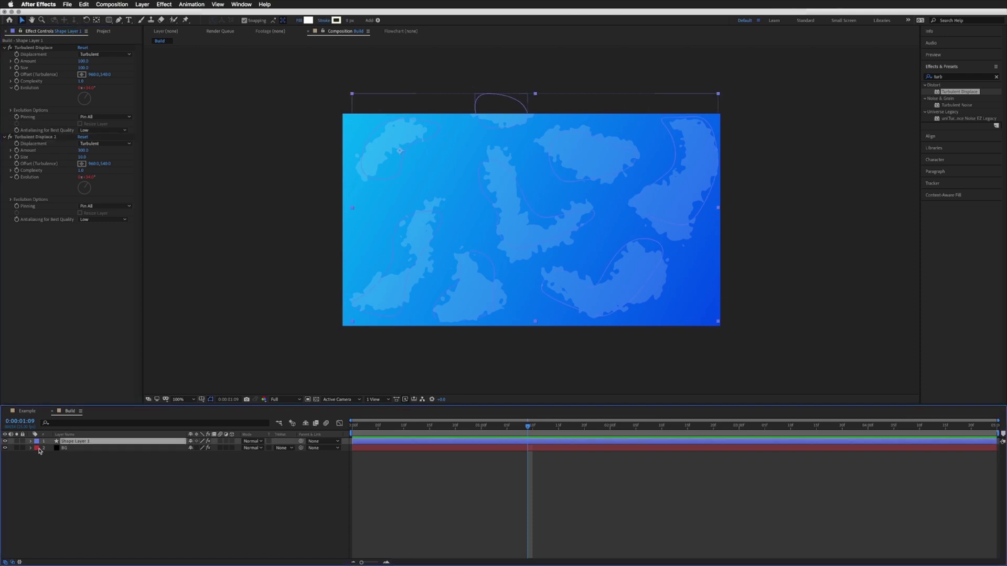
{"action": "left_click", "coordinate": [31, 442]}
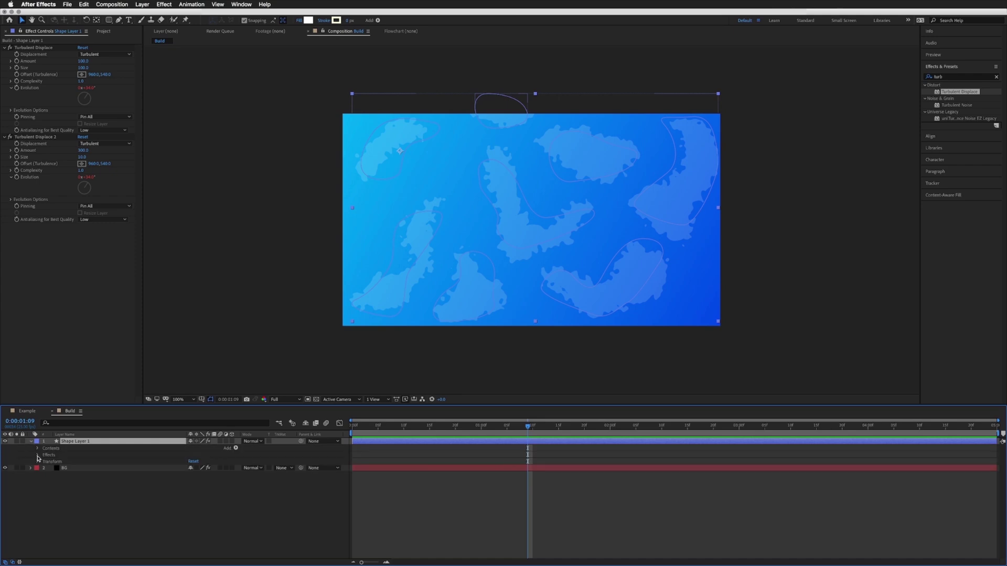
{"action": "left_click", "coordinate": [38, 456]}
{"action": "left_click", "coordinate": [58, 451]}
{"action": "left_click", "coordinate": [76, 545]}
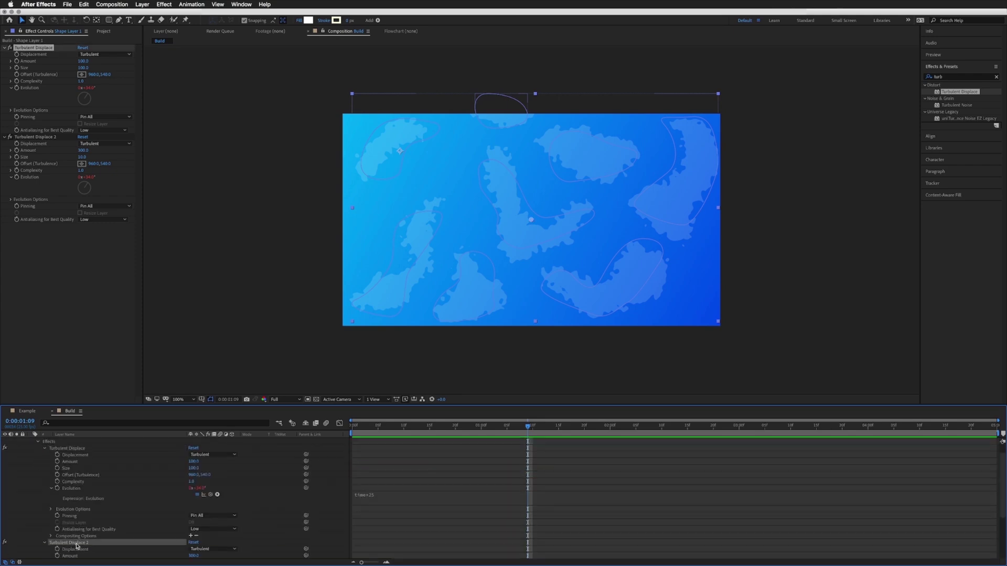
{"action": "scroll", "coordinate": [1000, 479], "scroll_direction": "down", "scroll_amount": 5}
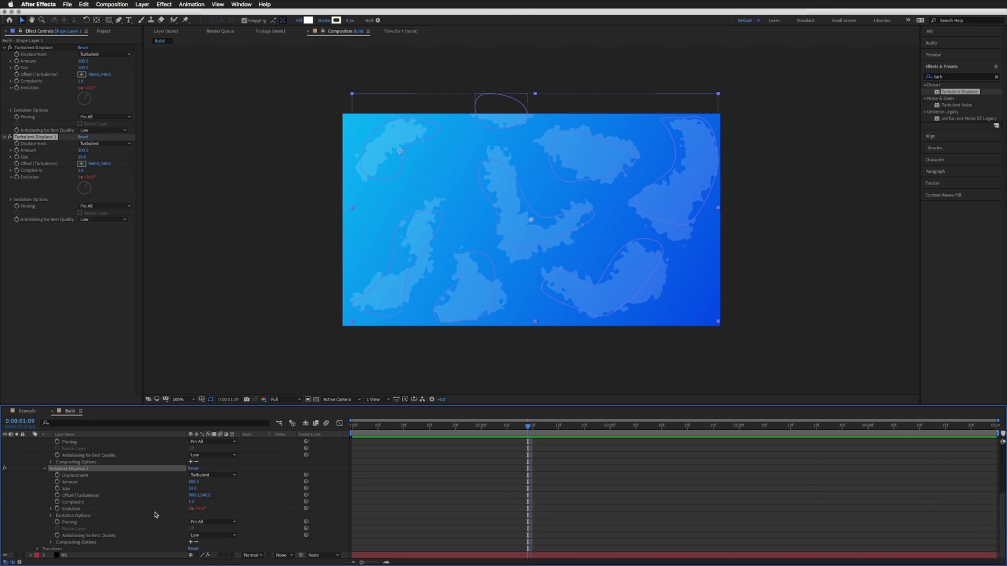
{"action": "left_click", "coordinate": [51, 509]}
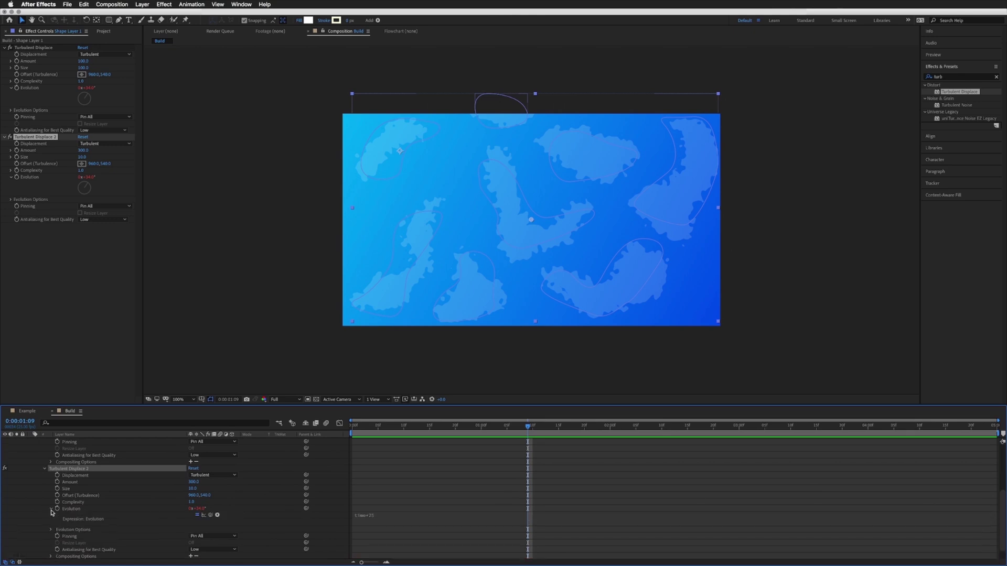
{"action": "left_click", "coordinate": [376, 518]}
{"action": "left_click", "coordinate": [391, 504]}
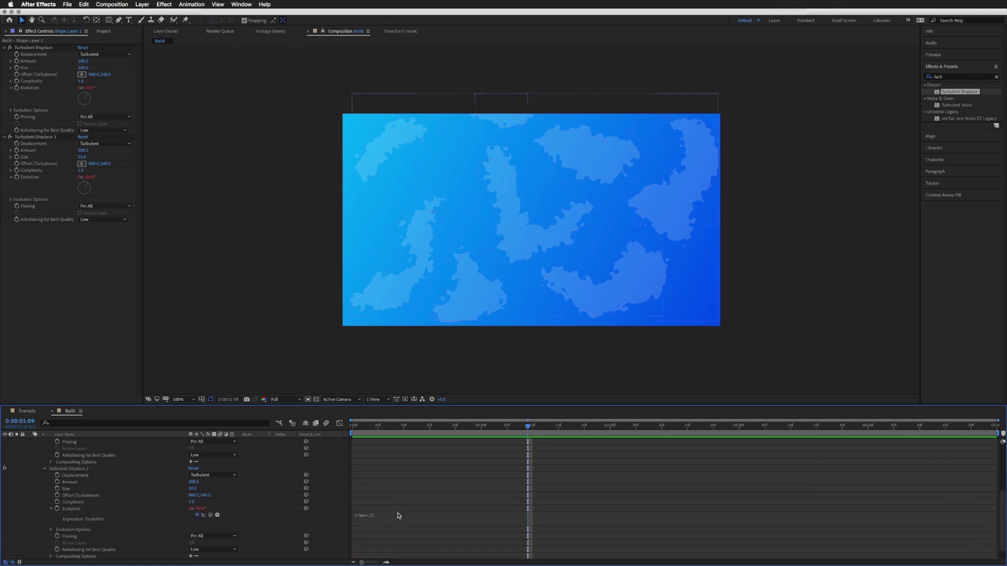
- Collapse the layer properties and preview the frayed blobs animating
{"action": "left_click", "coordinate": [44, 469]}
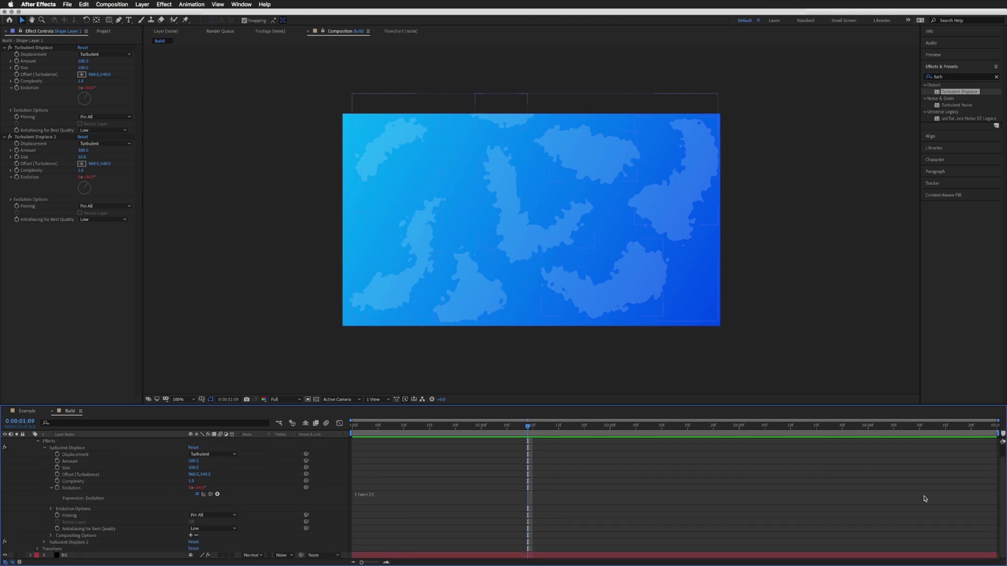
{"action": "scroll", "coordinate": [1002, 480], "scroll_direction": "up", "scroll_amount": 2}
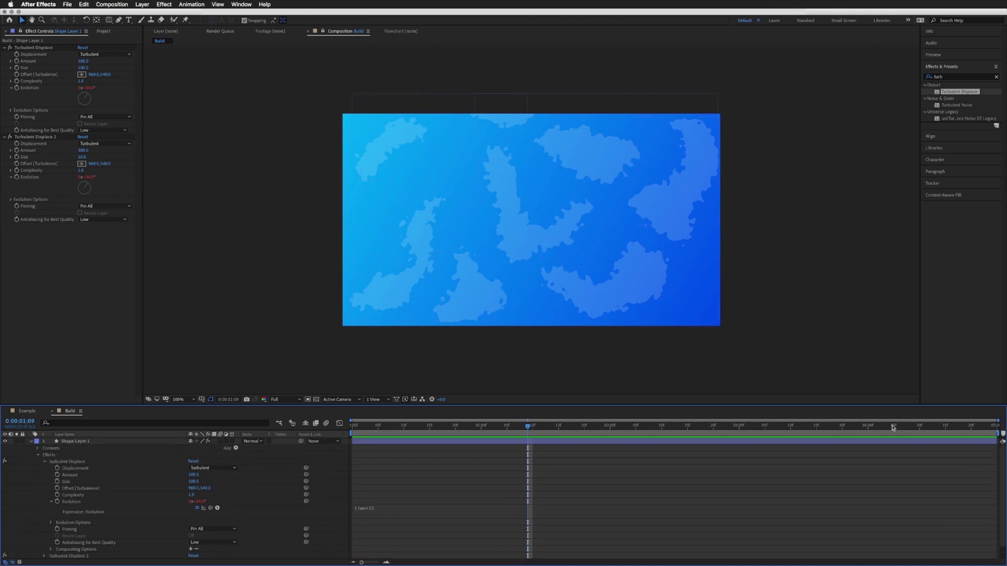
{"action": "left_click", "coordinate": [32, 442]}
{"action": "key", "text": "space"}
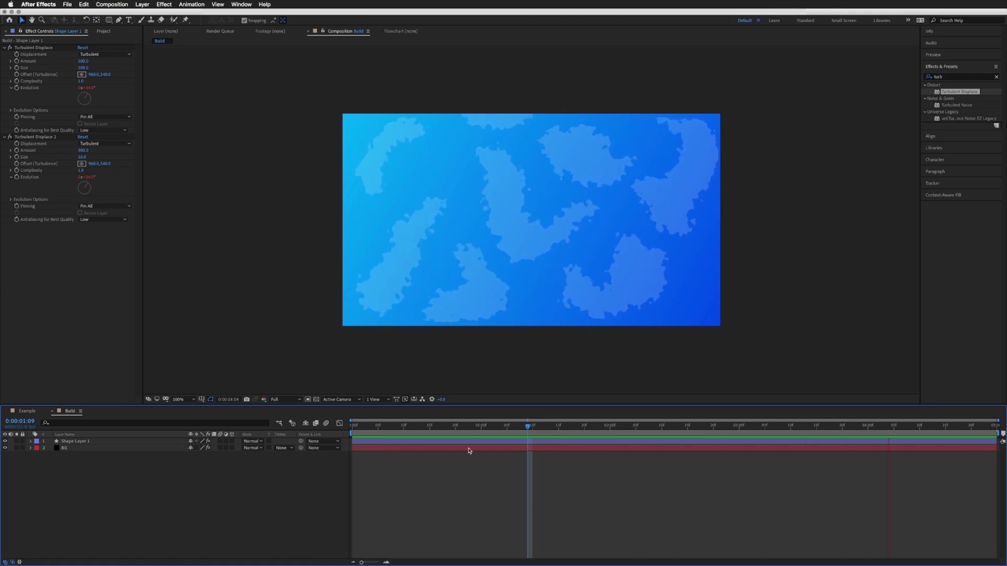
{"action": "key", "text": "space"}
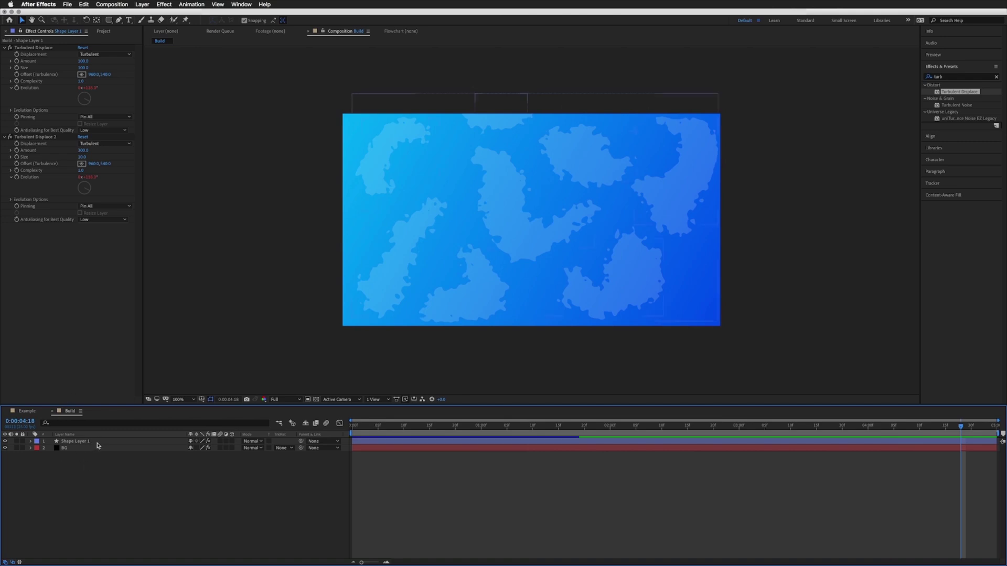
- Draw white leaf shapes at the top-left, left, lower right and top centre
{"action": "left_click", "coordinate": [120, 21]}
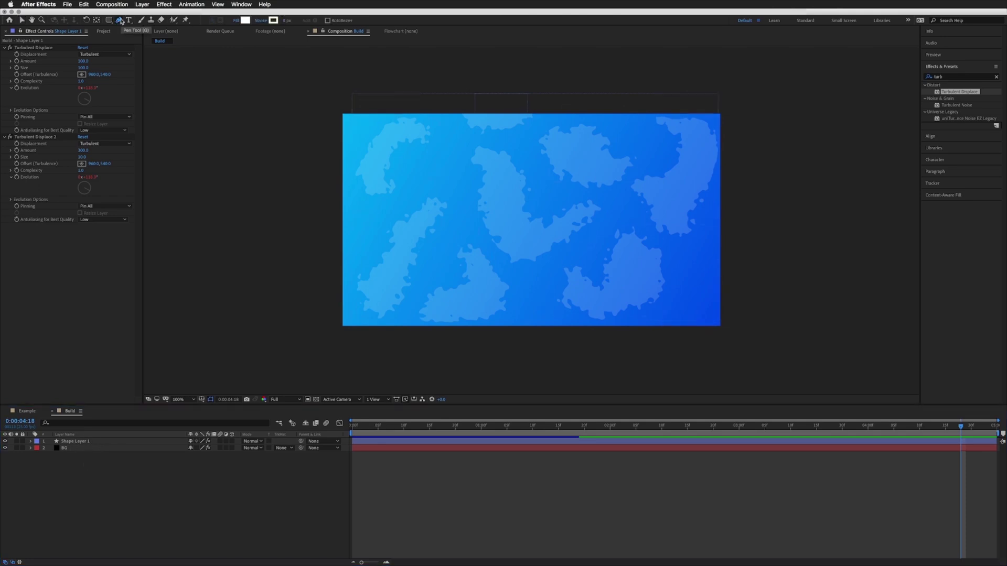
{"action": "left_click", "coordinate": [417, 152]}
{"action": "left_click", "coordinate": [400, 162]}
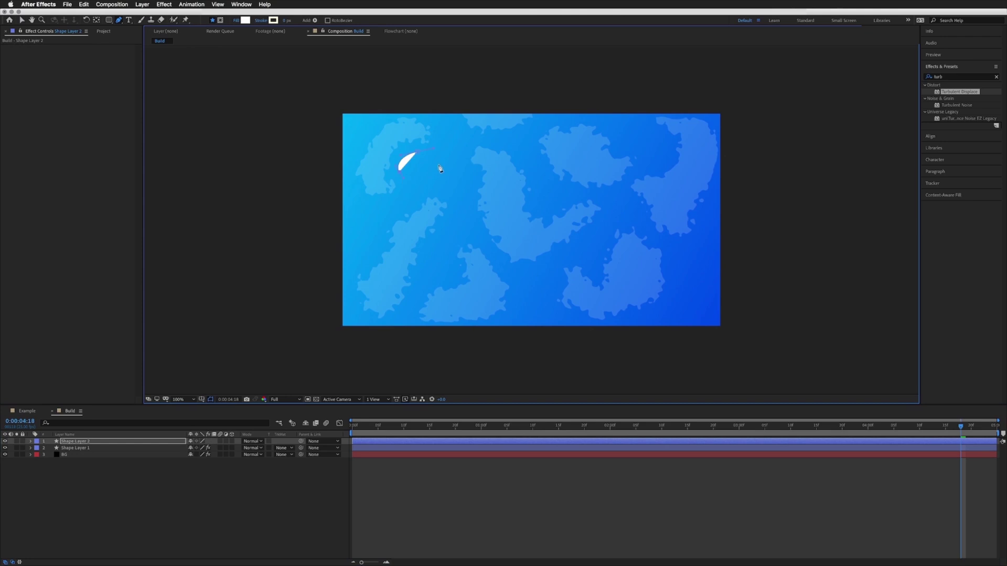
{"action": "mouse_move", "coordinate": [425, 169]}
{"action": "left_mouse_down"}
{"action": "mouse_move", "coordinate": [443, 159]}
{"action": "mouse_move", "coordinate": [423, 150]}
{"action": "left_mouse_up"}
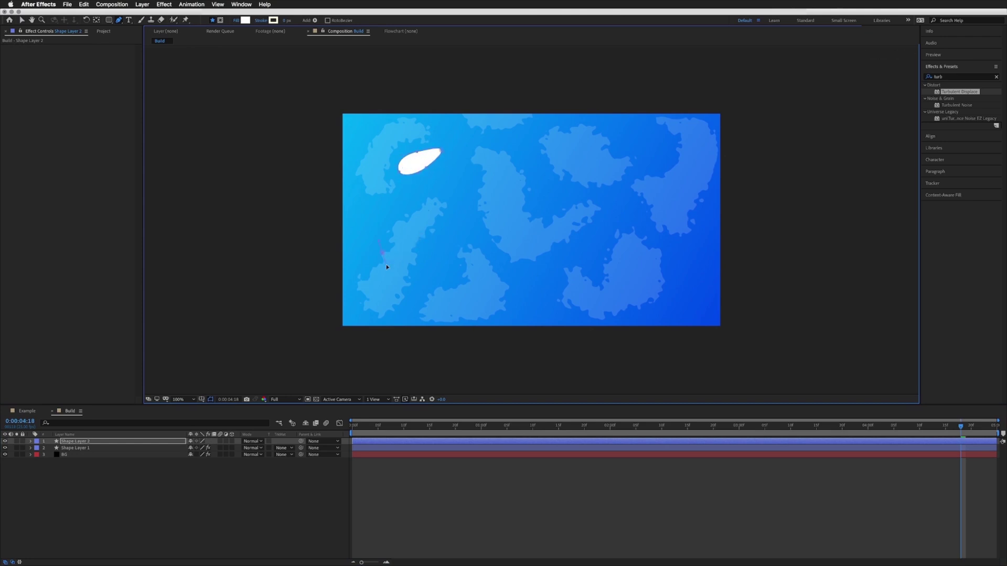
{"action": "left_click_drag", "start_coordinate": [416, 256], "coordinate": [404, 233]}
{"action": "left_click_drag", "start_coordinate": [572, 264], "coordinate": [616, 234]}
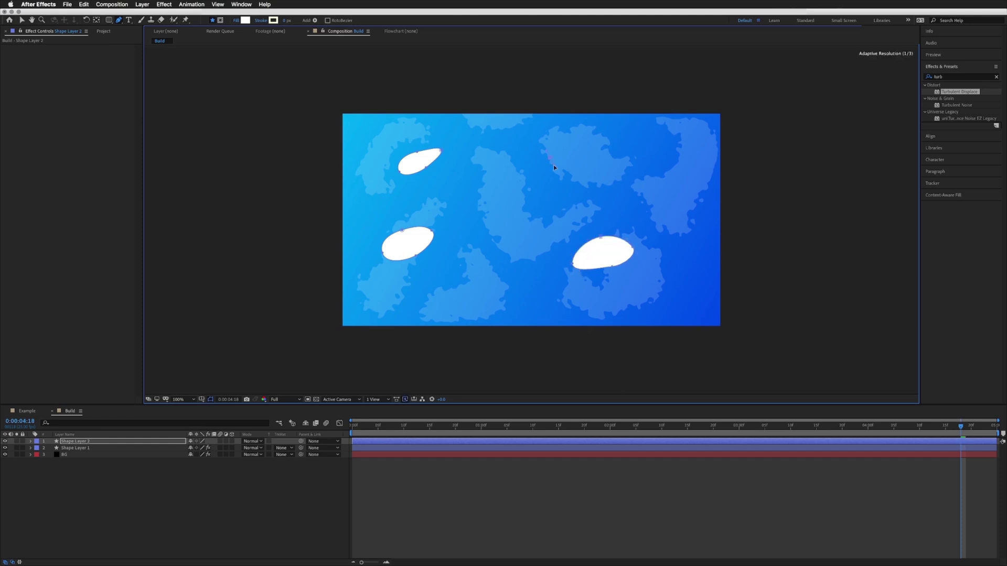
{"action": "left_click_drag", "start_coordinate": [620, 141], "coordinate": [607, 130]}
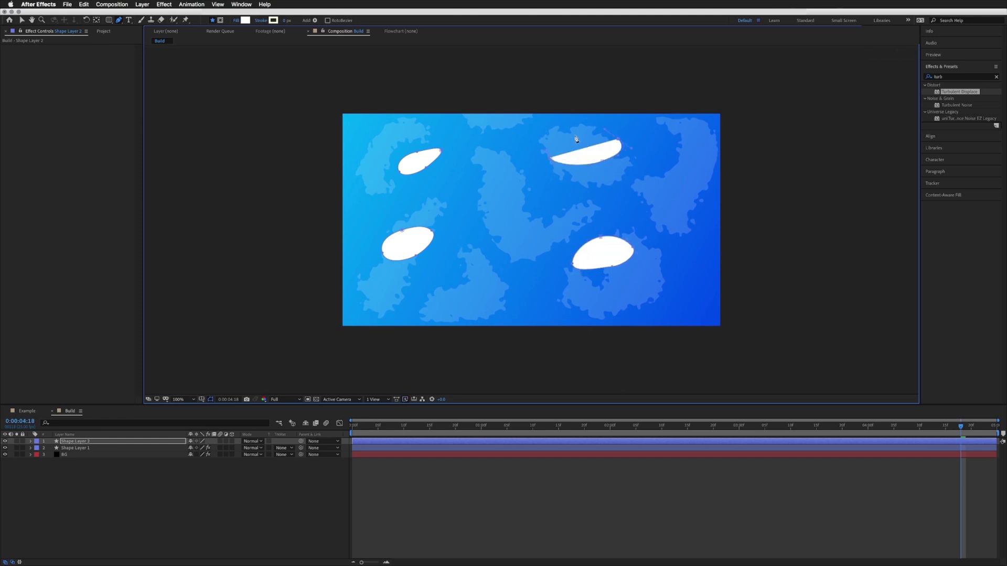
{"action": "left_click_drag", "start_coordinate": [549, 160], "coordinate": [549, 171]}
- Add three more white leaf shapes in the middle, bottom and bottom-right corner
{"action": "left_click", "coordinate": [506, 248]}
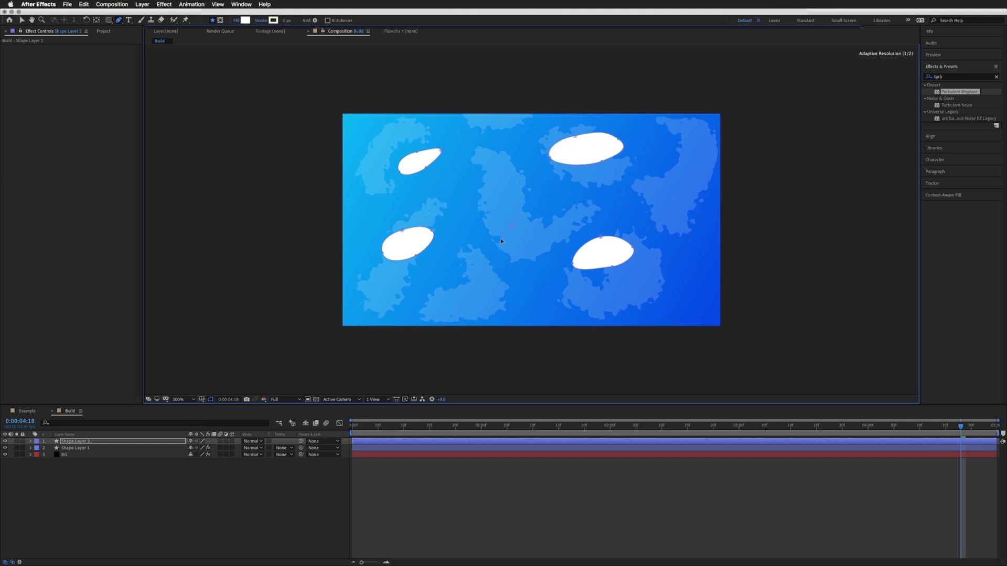
{"action": "left_click_drag", "start_coordinate": [512, 229], "coordinate": [539, 206]}
{"action": "left_click", "coordinate": [542, 208]}
{"action": "left_click", "coordinate": [508, 245]}
{"action": "mouse_move", "coordinate": [469, 306]}
{"action": "left_mouse_down"}
{"action": "mouse_move", "coordinate": [501, 315]}
{"action": "mouse_move", "coordinate": [524, 289]}
{"action": "left_mouse_up"}
{"action": "left_click", "coordinate": [468, 306]}
{"action": "mouse_move", "coordinate": [682, 315]}
{"action": "left_mouse_down"}
{"action": "mouse_move", "coordinate": [687, 299]}
{"action": "mouse_move", "coordinate": [713, 291]}
{"action": "left_mouse_up"}
{"action": "left_click", "coordinate": [694, 312]}
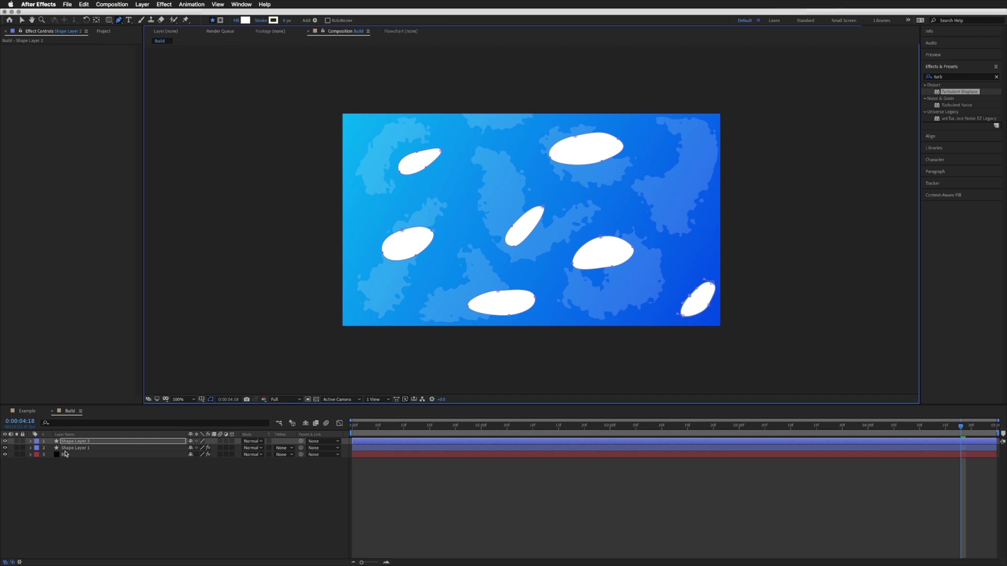
- Apply Turbulent Displace to Shape Layer 2 with Amount 1500 and Size 15
{"action": "left_click", "coordinate": [89, 442]}
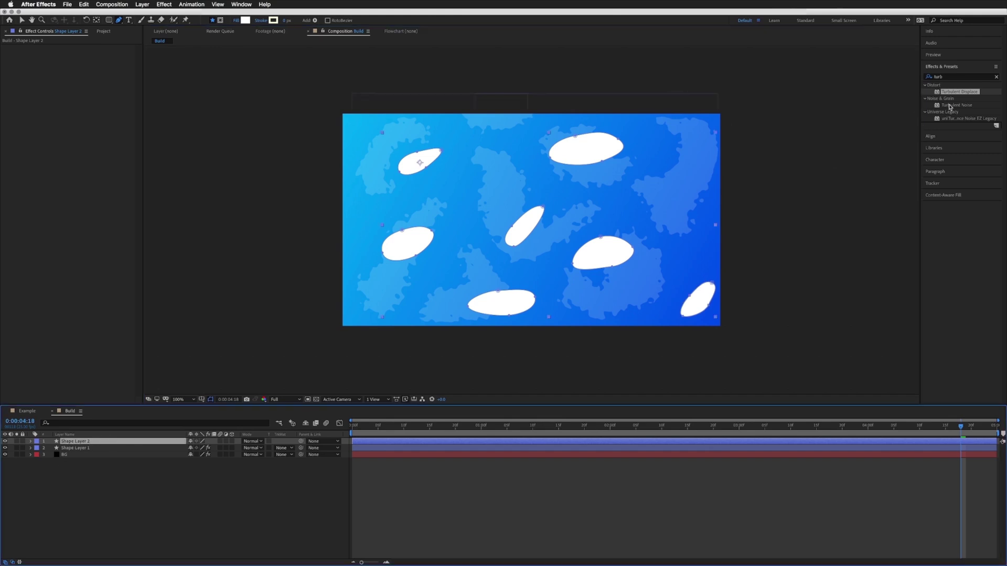
{"action": "left_click_drag", "start_coordinate": [954, 94], "coordinate": [72, 444]}
{"action": "key", "text": "v"}
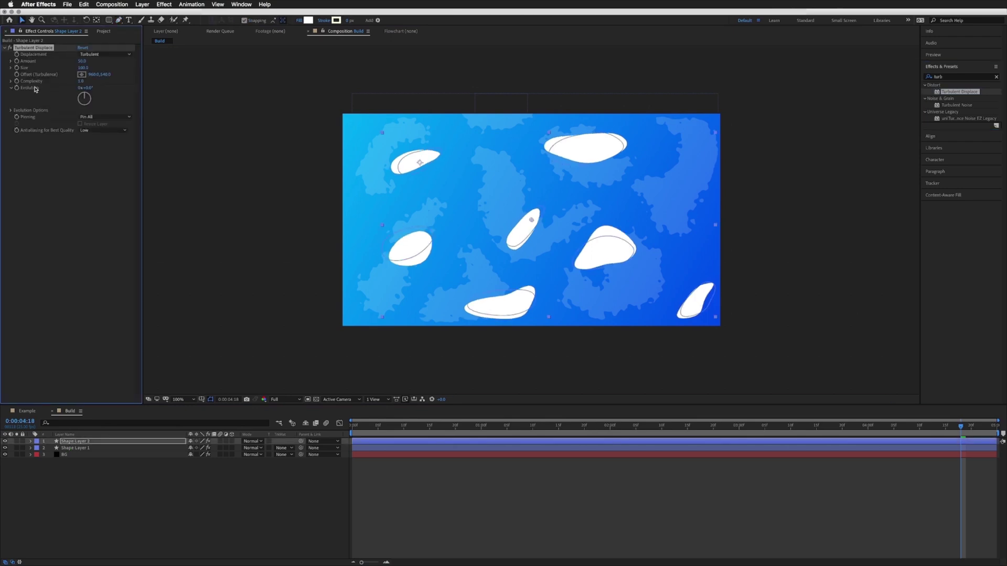
{"action": "left_click", "coordinate": [81, 61]}
{"action": "key", "text": "Return"}
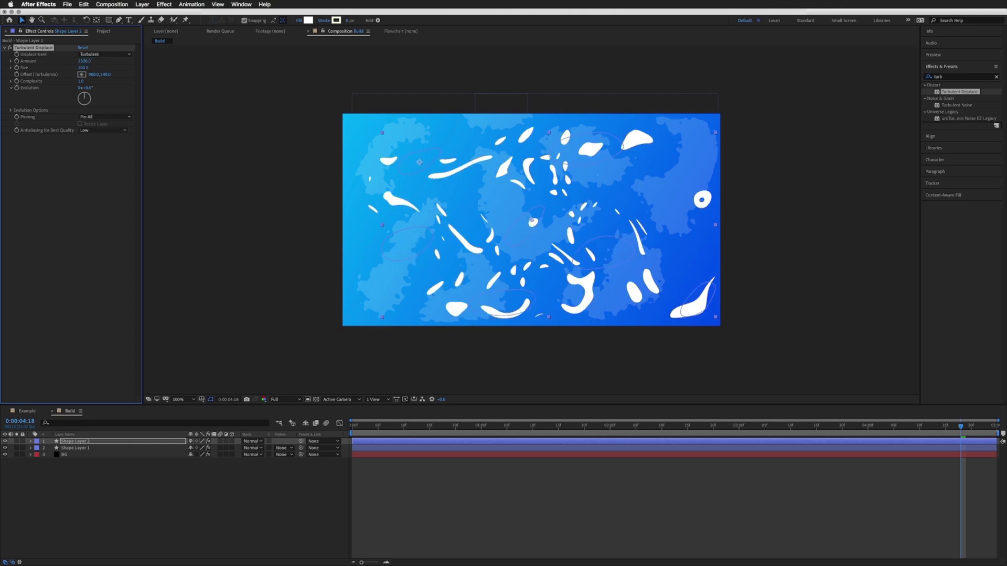
{"action": "left_click", "coordinate": [84, 68]}
{"action": "key", "text": "Return"}
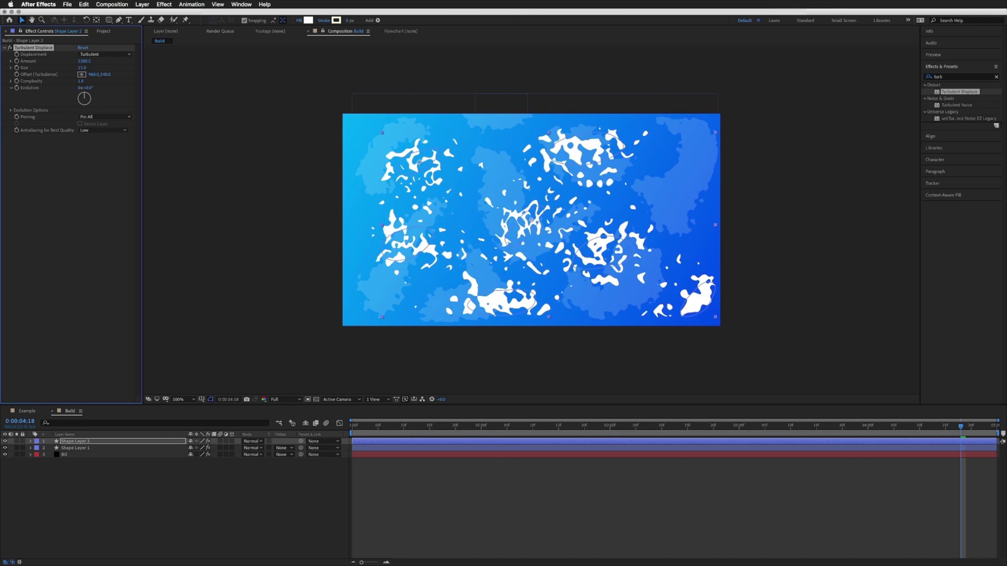
- Lower Shape Layer 2's opacity to 20% and reselect its Turbulent Displace effect
{"action": "left_click", "coordinate": [110, 455]}
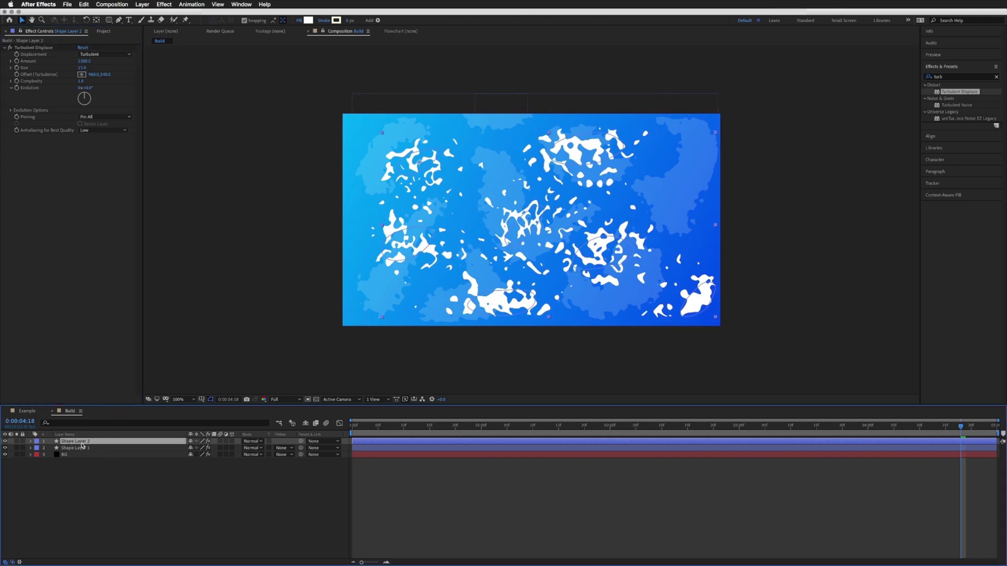
{"action": "key", "text": "t"}
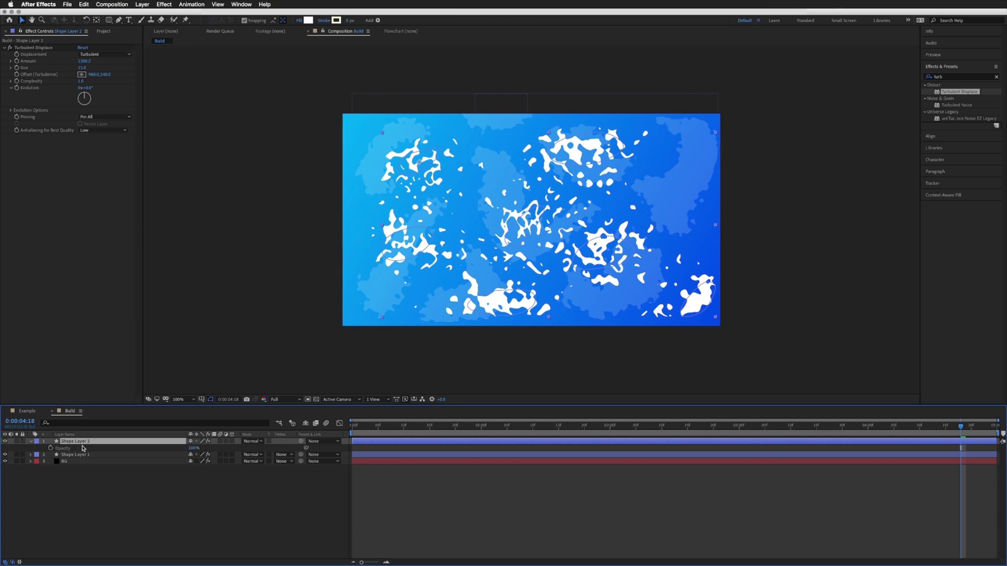
{"action": "left_click", "coordinate": [191, 449]}
{"action": "key", "text": "Return"}
{"action": "left_click", "coordinate": [462, 449]}
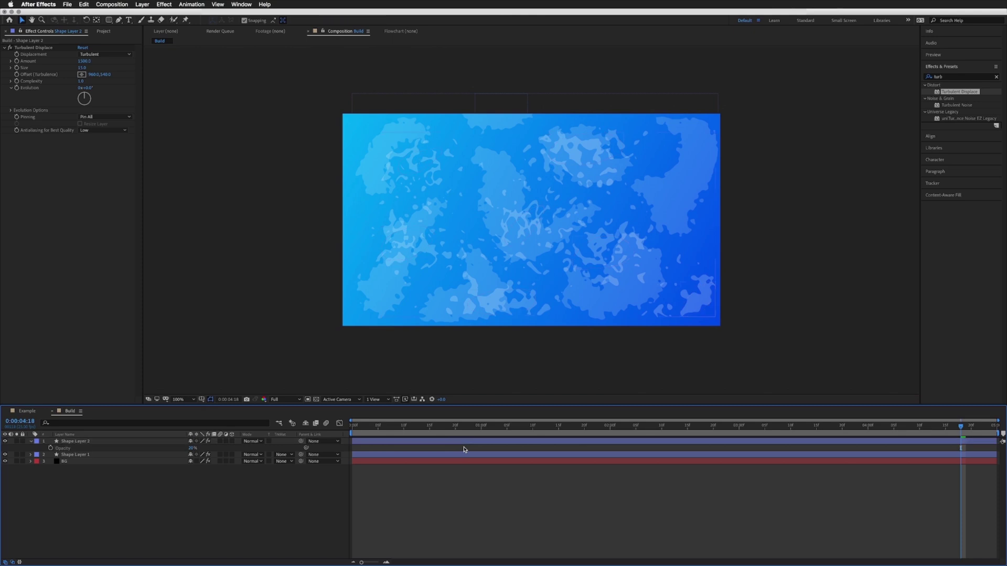
{"action": "left_click", "coordinate": [27, 89]}
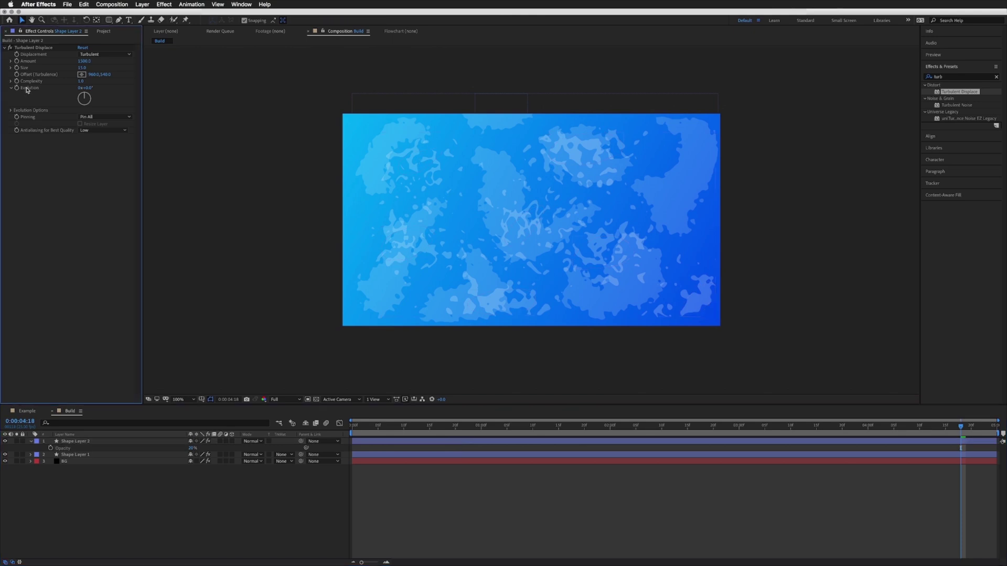
{"action": "left_click", "coordinate": [39, 49]}
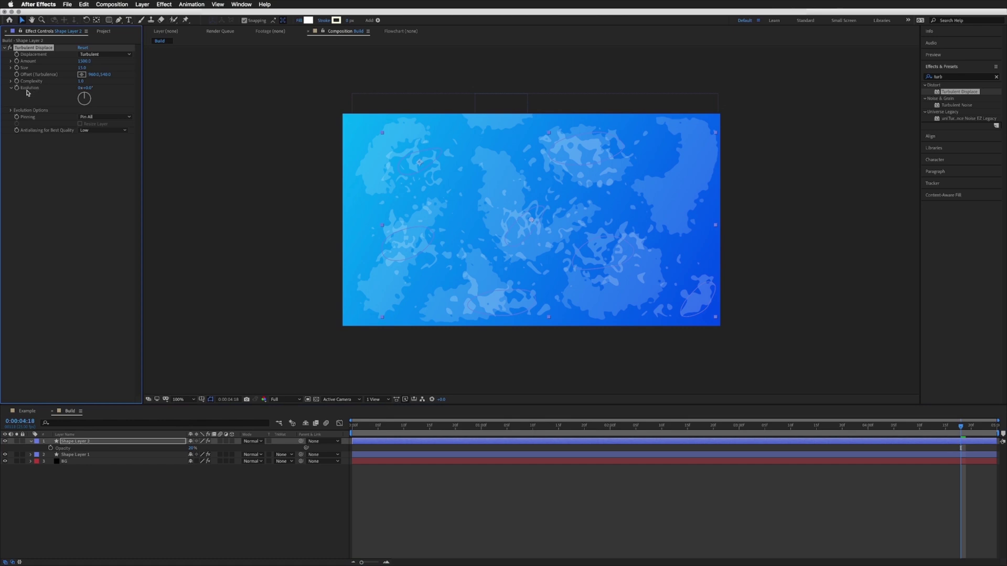
- Drive Turbulent Displace Evolution with a time*100 expression and preview the moving water
{"action": "left_click", "coordinate": [16, 90], "text": "alt"}
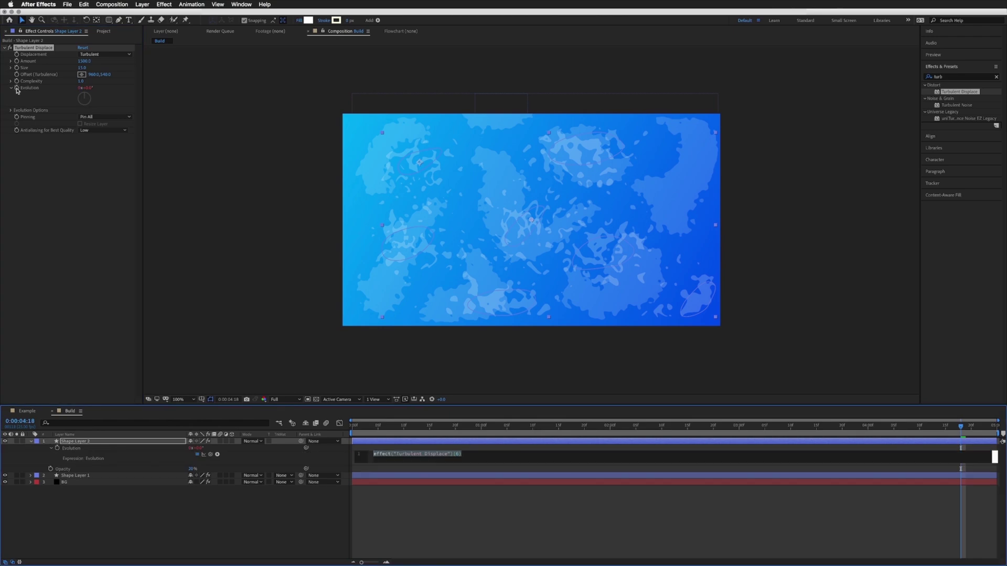
{"action": "type", "text": "time*100"}
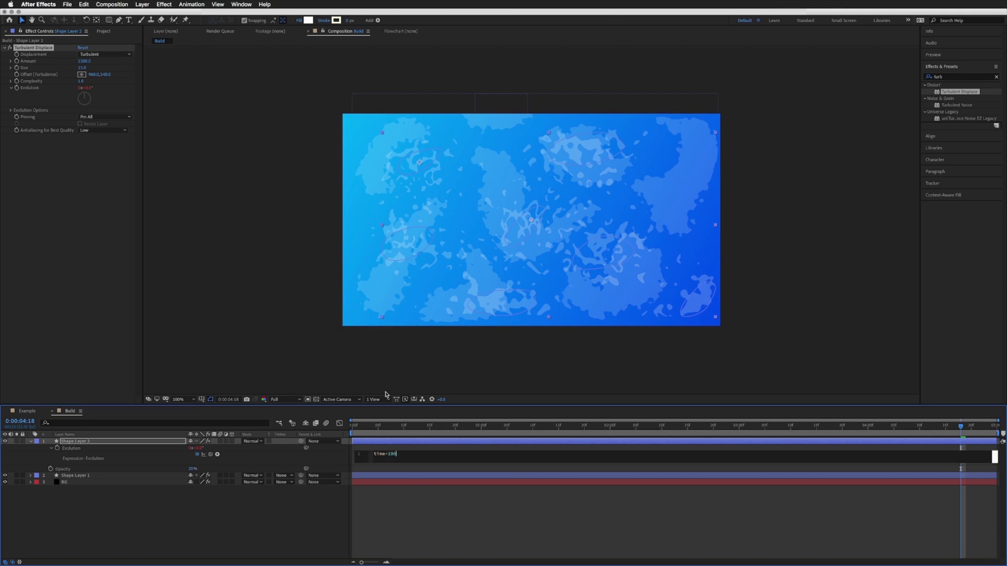
{"action": "left_click", "coordinate": [390, 451]}
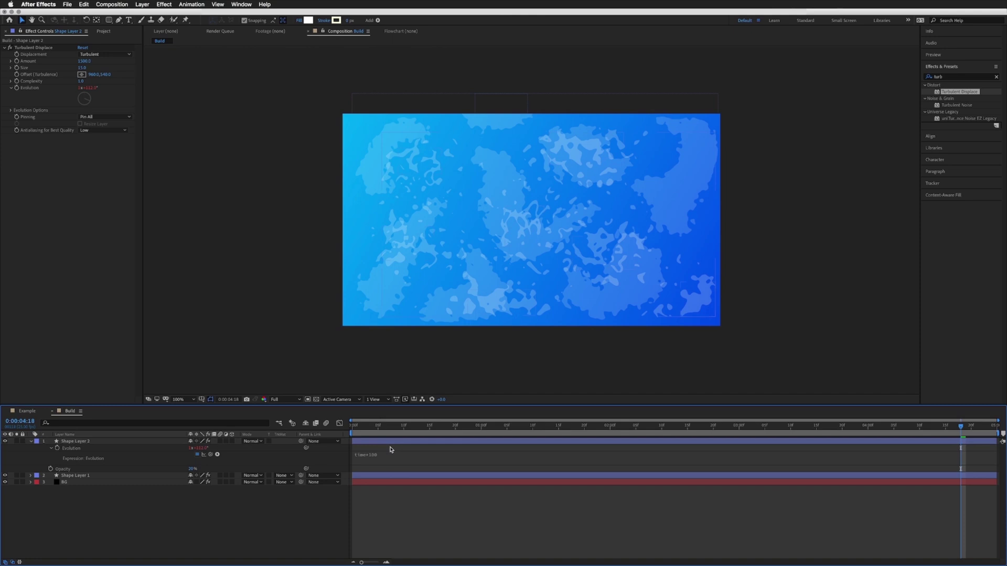
{"action": "key", "text": "space"}
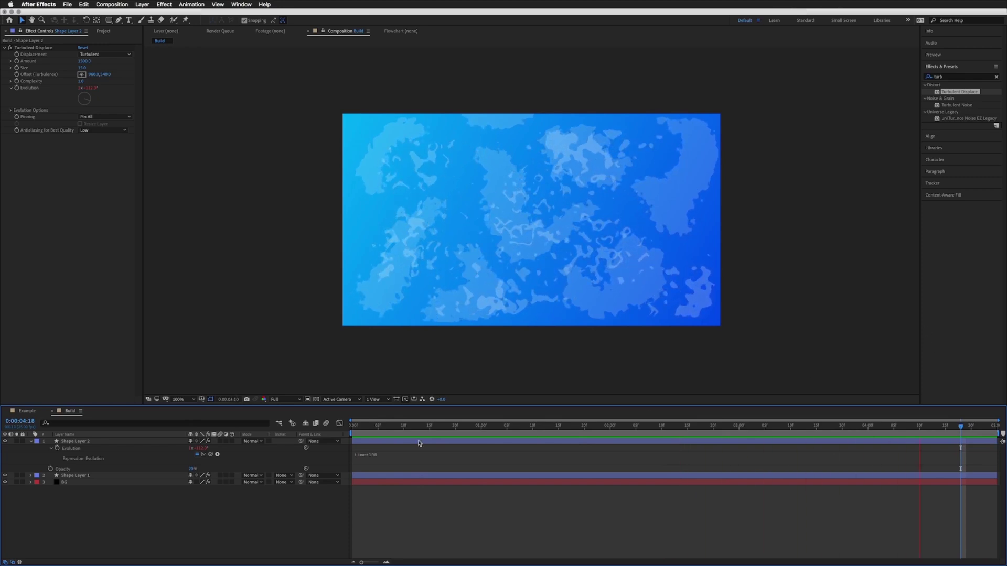
{"action": "key", "text": "space"}
{"action": "left_click", "coordinate": [30, 442]}
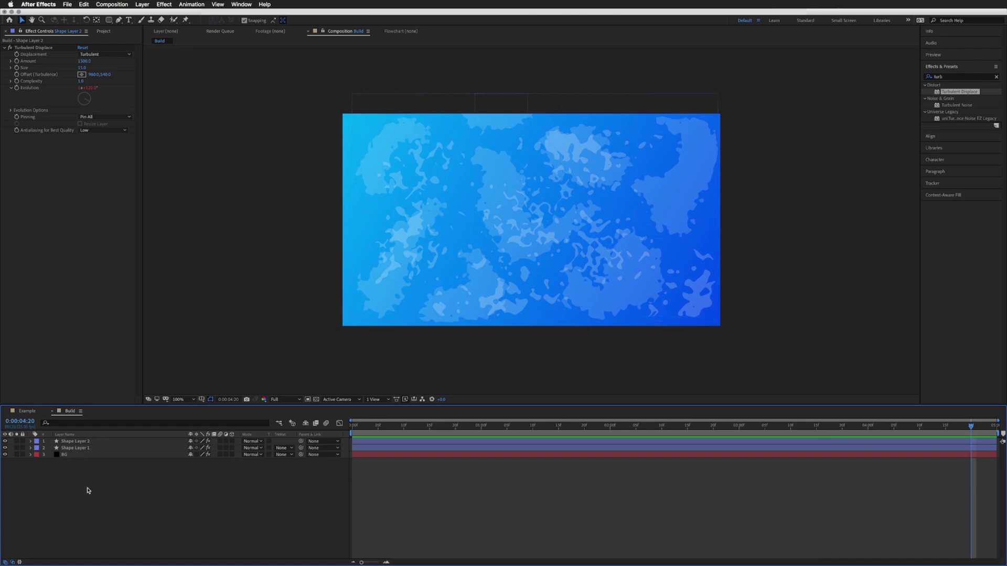
- Draw a three-point curved path diagonally from top-left to bottom-right across the frame
{"action": "left_click", "coordinate": [119, 21]}
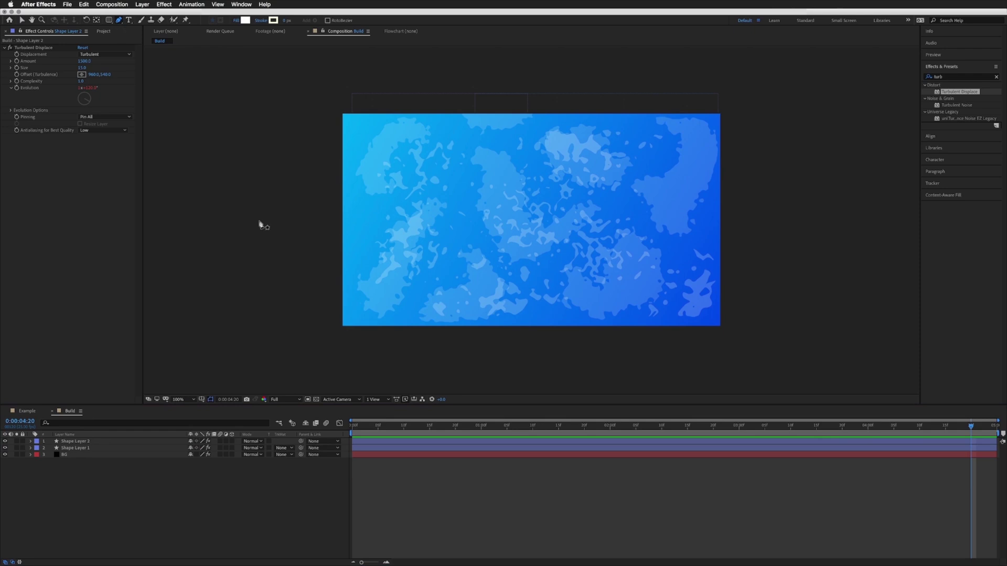
{"action": "left_click", "coordinate": [247, 79]}
{"action": "left_click", "coordinate": [531, 196]}
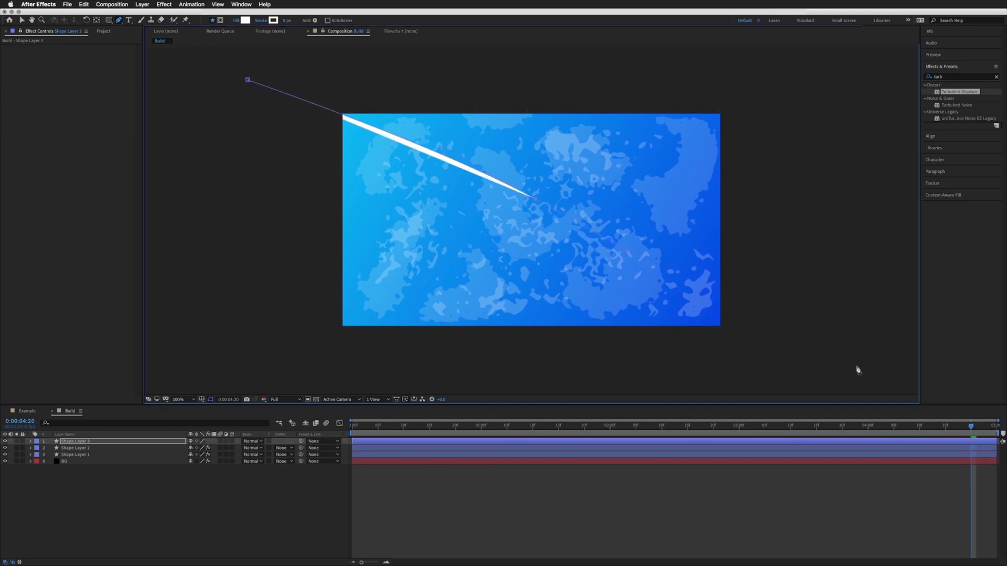
{"action": "left_click", "coordinate": [819, 381]}
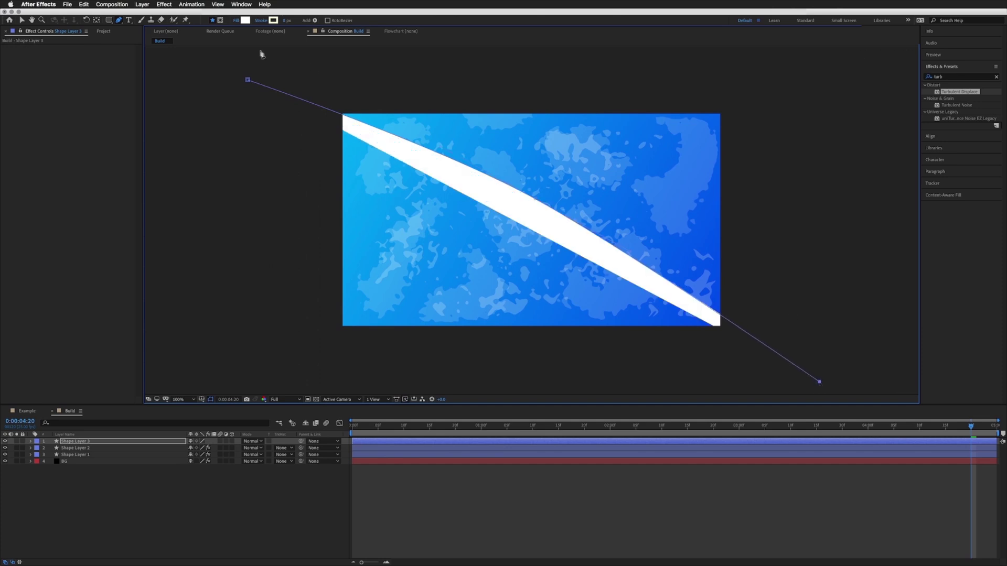
- Give the new shape no fill and a 20 px stroke width
{"action": "left_click", "coordinate": [236, 21]}
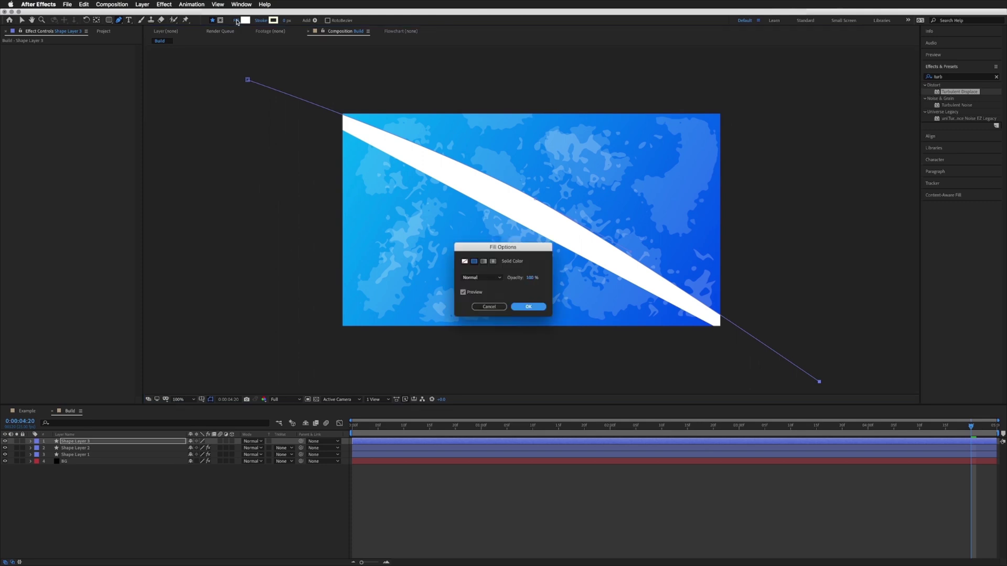
{"action": "left_click", "coordinate": [464, 262]}
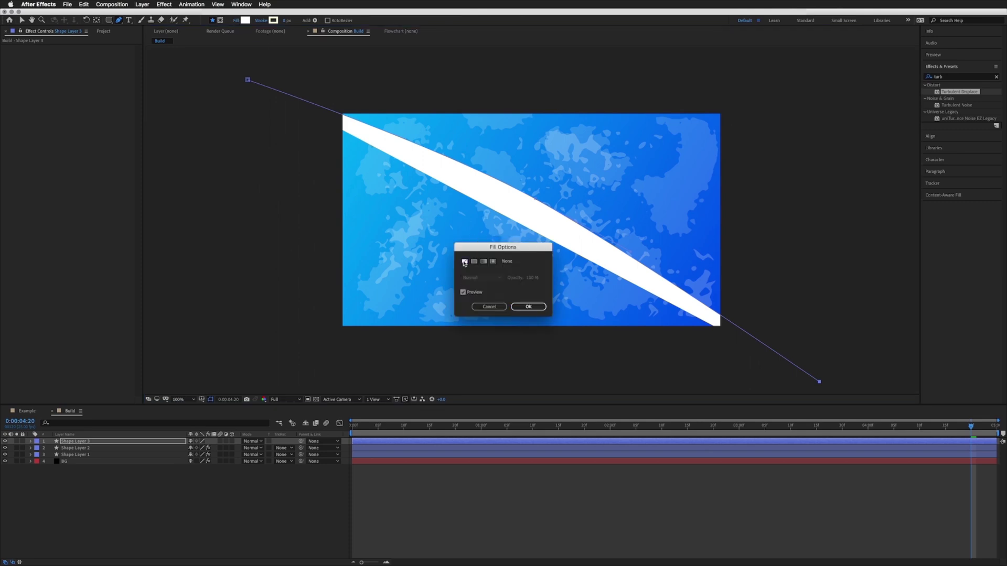
{"action": "left_click", "coordinate": [529, 309]}
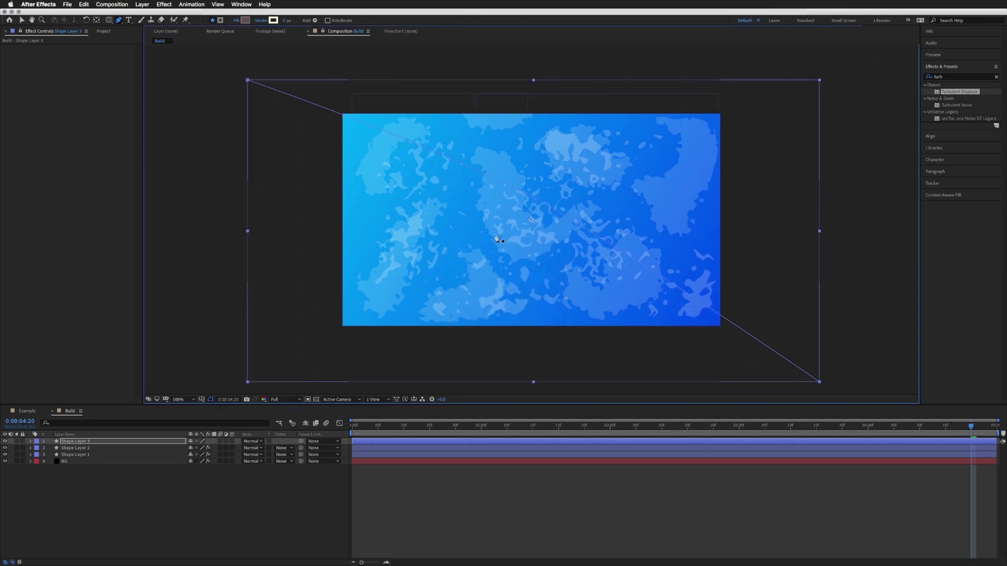
{"action": "left_click", "coordinate": [284, 21]}
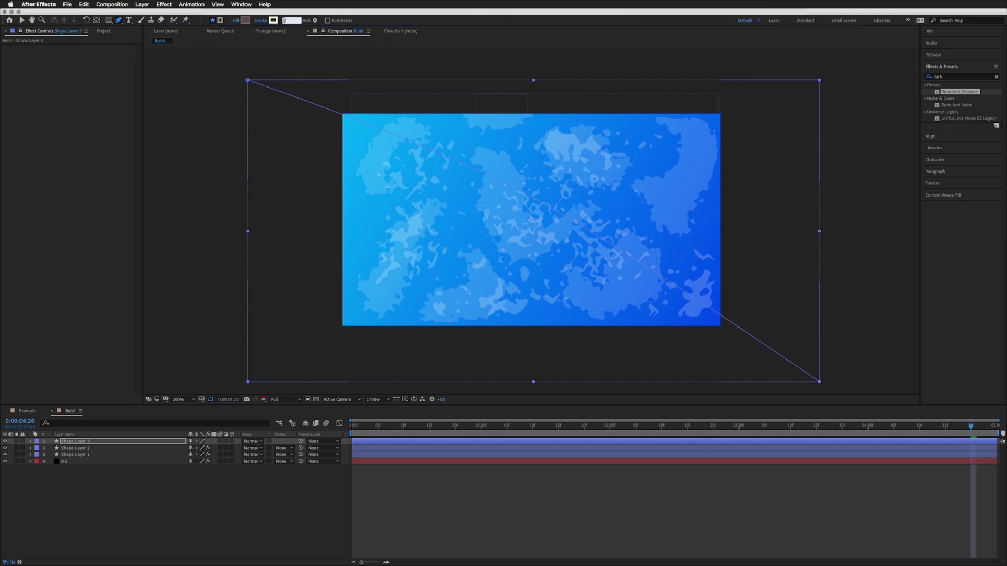
{"action": "type", "text": "10"}
{"action": "key", "text": "Return"}
{"action": "left_click", "coordinate": [285, 21]}
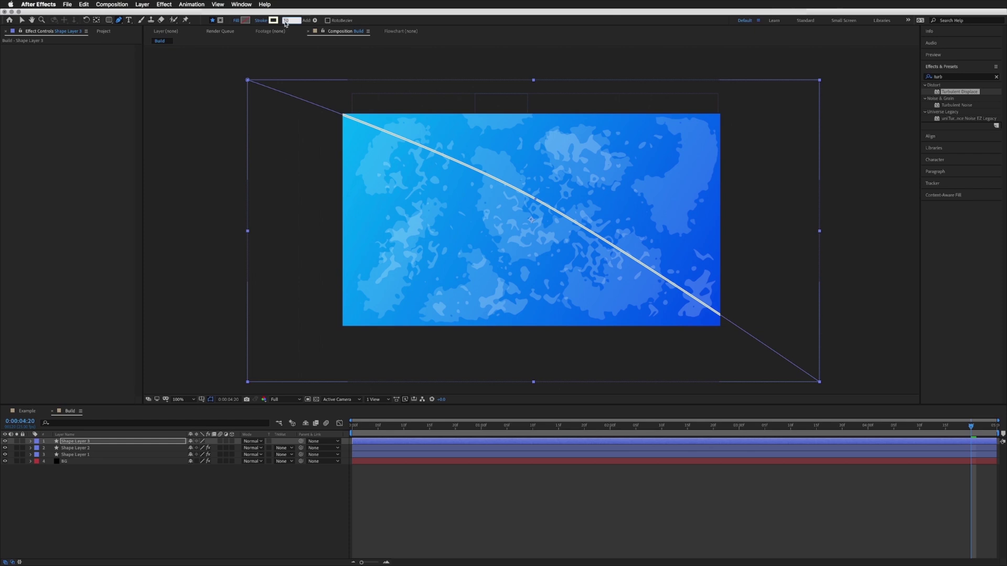
{"action": "type", "text": "20"}
{"action": "key", "text": "Return"}
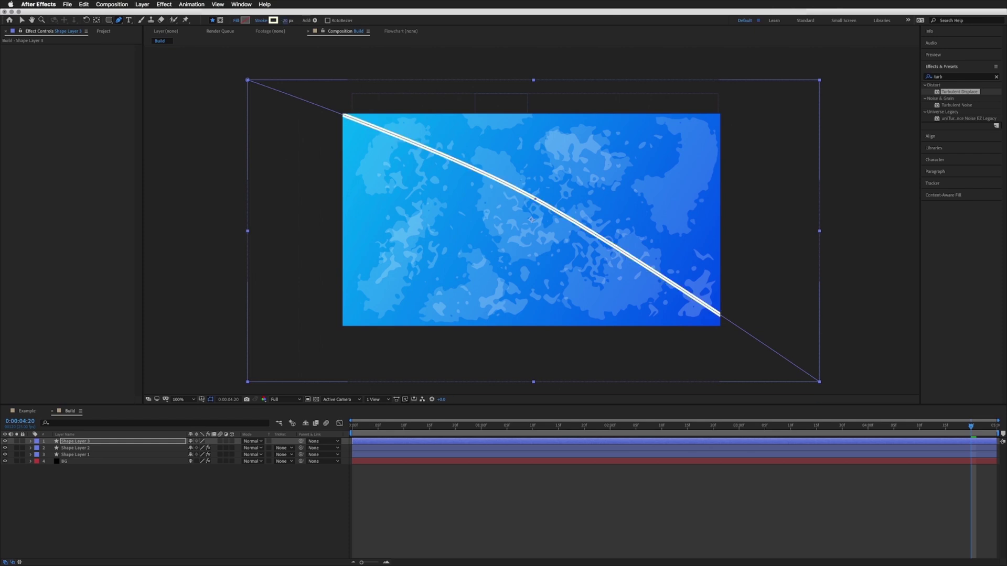
- Add a Repeater to Shape Layer 3's contents with 10 copies
{"action": "key", "text": "v"}
{"action": "left_click", "coordinate": [50, 412]}
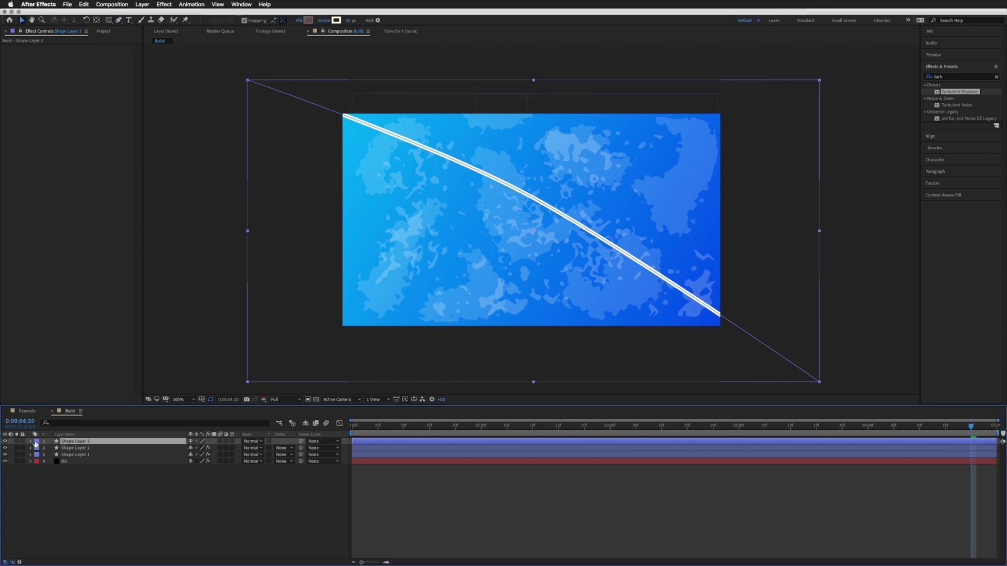
{"action": "left_click", "coordinate": [31, 441]}
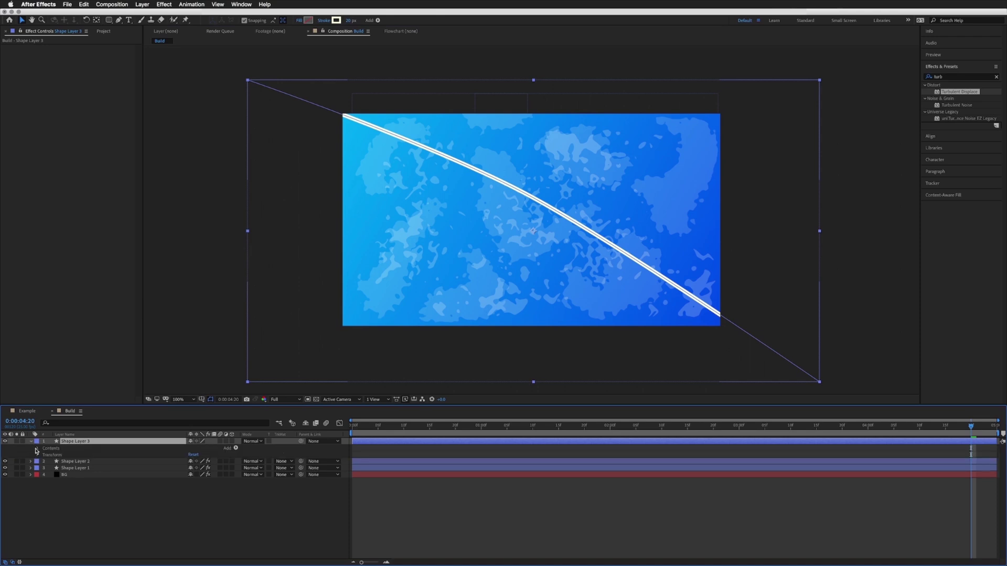
{"action": "left_click", "coordinate": [38, 448]}
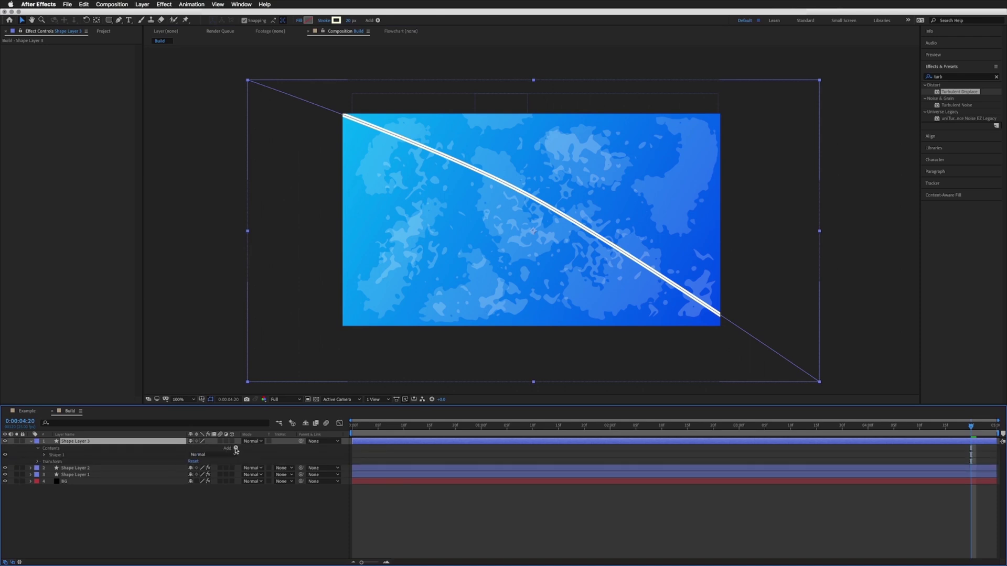
{"action": "left_click", "coordinate": [236, 449]}
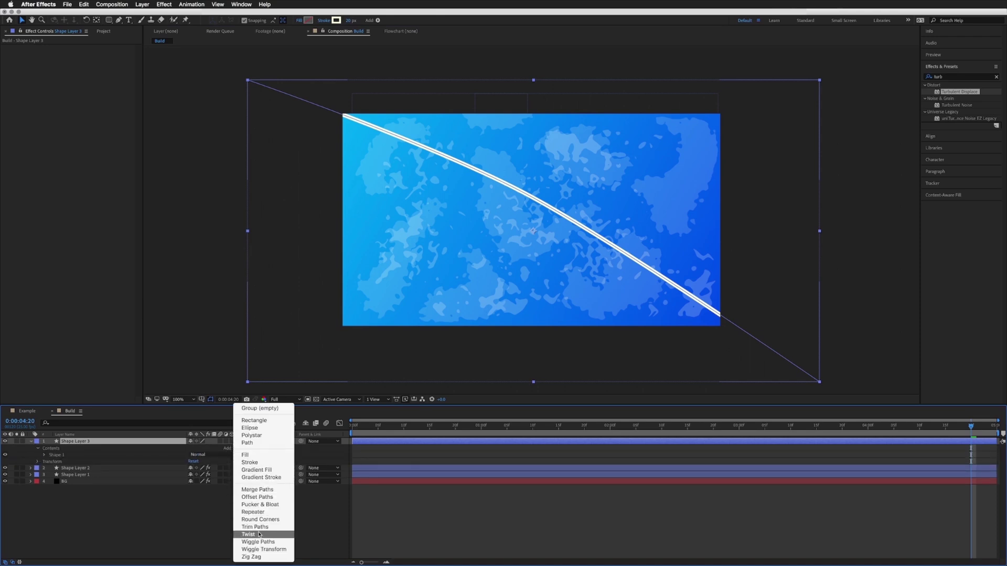
{"action": "left_click", "coordinate": [254, 512]}
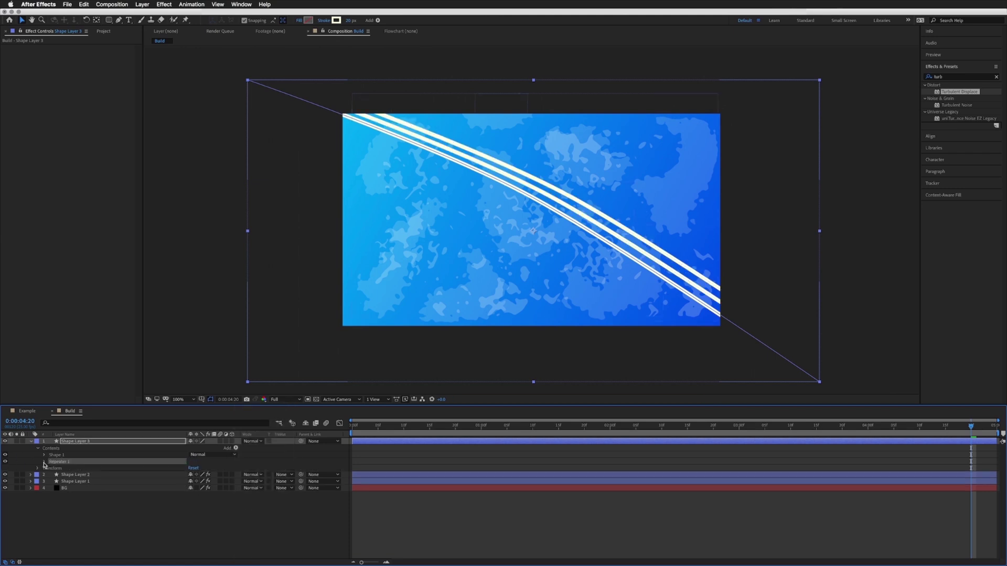
{"action": "left_click", "coordinate": [44, 462]}
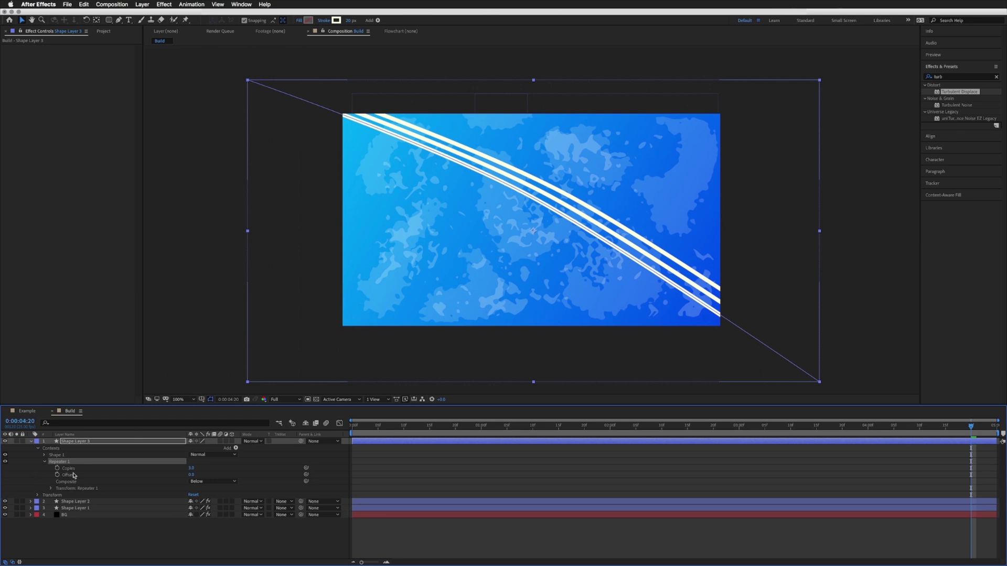
{"action": "left_click", "coordinate": [191, 468]}
{"action": "type", "text": "10"}
{"action": "key", "text": "Return"}
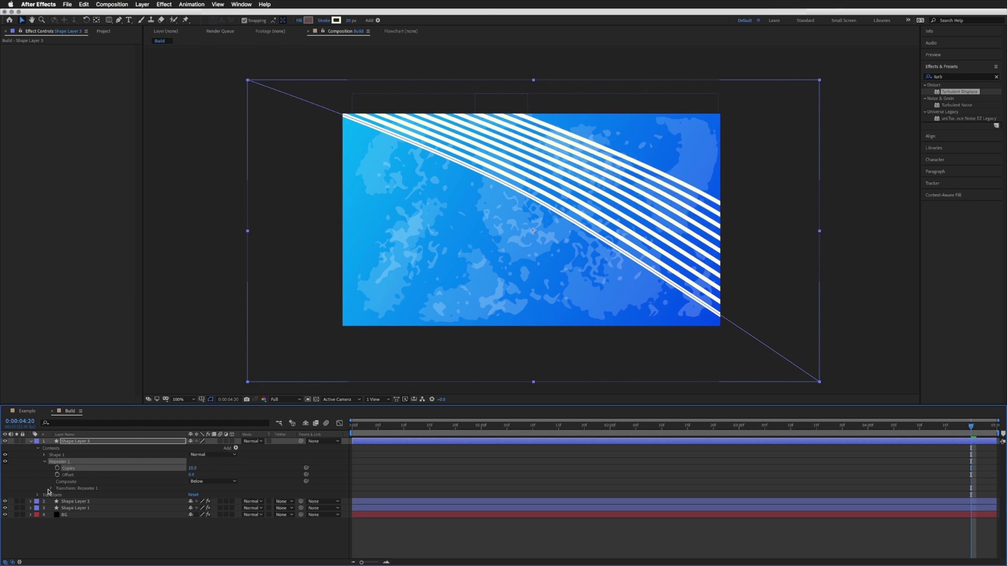
- Offset the Repeater position to space out the stripes, then move the layer down-left
{"action": "left_click", "coordinate": [59, 489]}
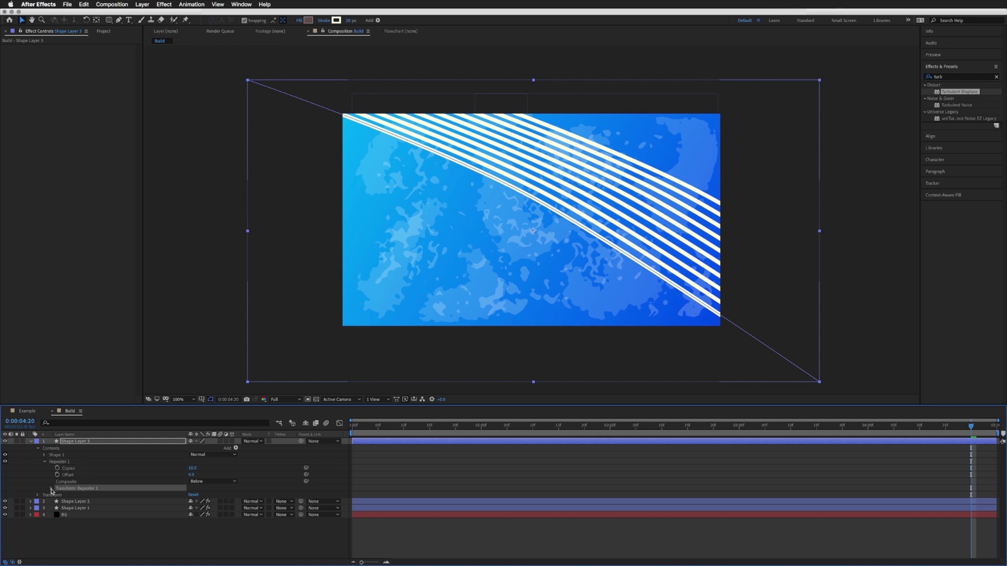
{"action": "left_click", "coordinate": [51, 489]}
{"action": "left_click", "coordinate": [78, 503]}
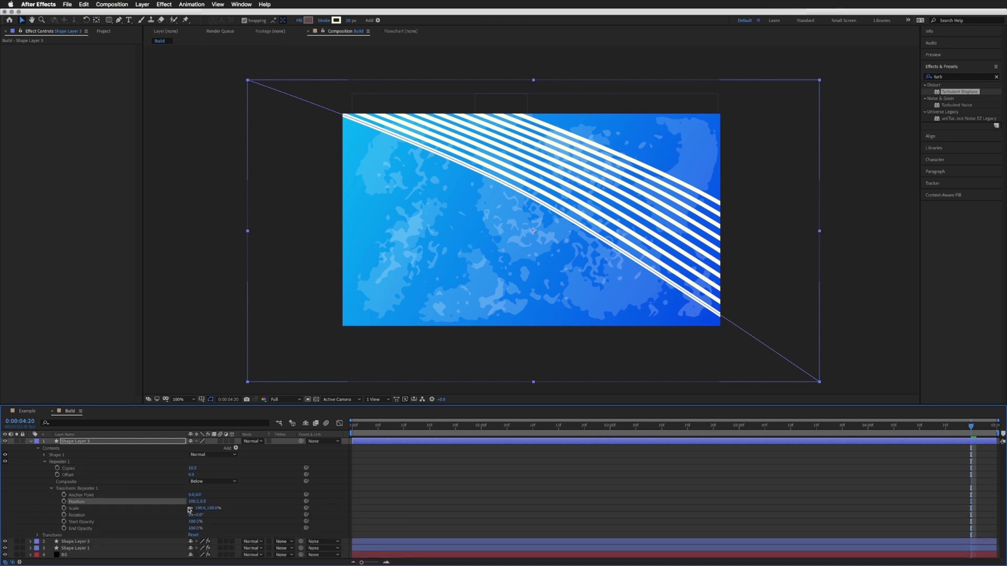
{"action": "left_click_drag", "start_coordinate": [204, 502], "coordinate": [69, 509]}
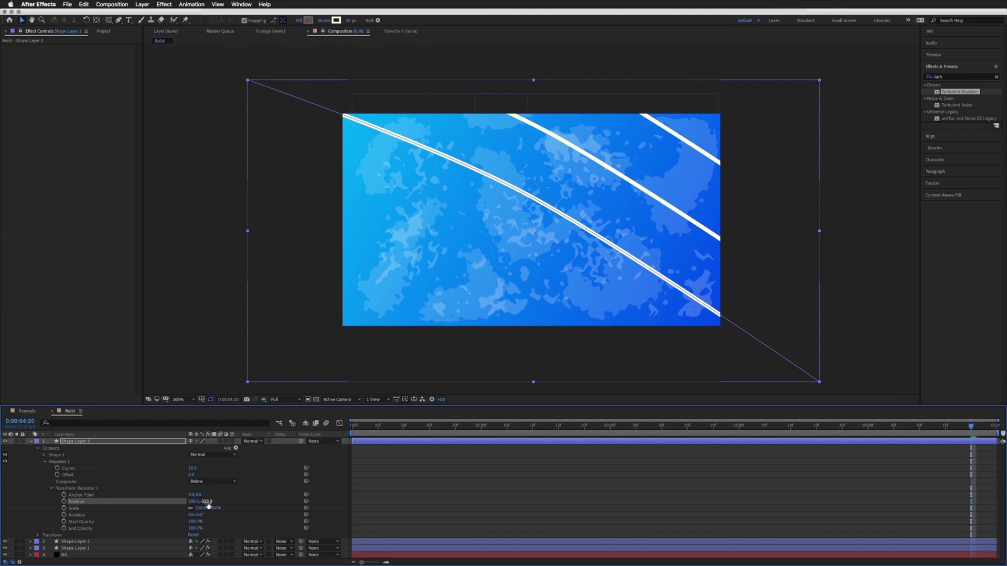
{"action": "left_click_drag", "start_coordinate": [192, 501], "coordinate": [166, 499]}
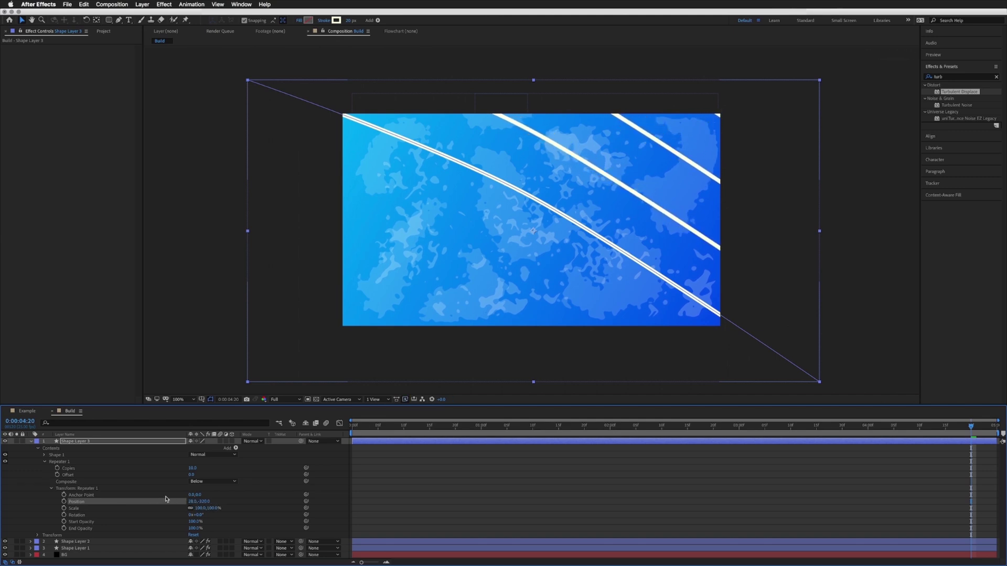
{"action": "left_click", "coordinate": [68, 441]}
{"action": "left_click_drag", "start_coordinate": [278, 95], "coordinate": [177, 227]}
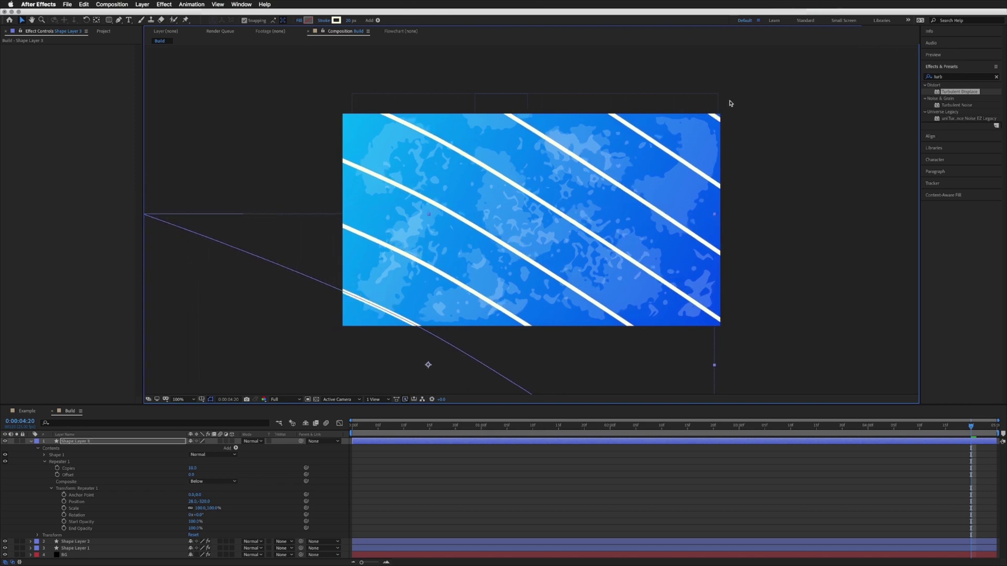
{"action": "left_click_drag", "start_coordinate": [950, 426], "coordinate": [295, 430]}
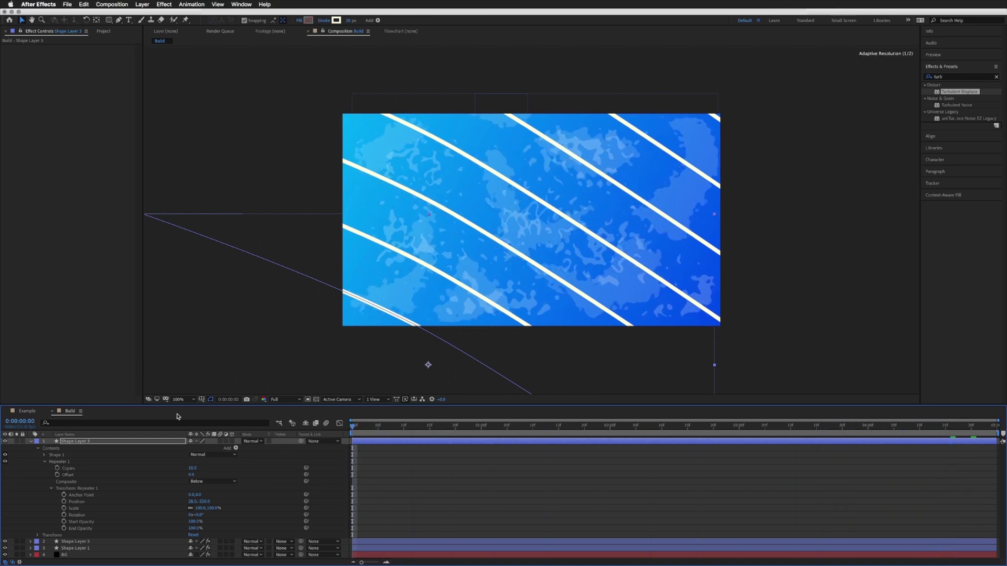
- Keyframe Shape Layer 3's Position so the stripes move lower by the last frame
{"action": "left_click", "coordinate": [88, 443]}
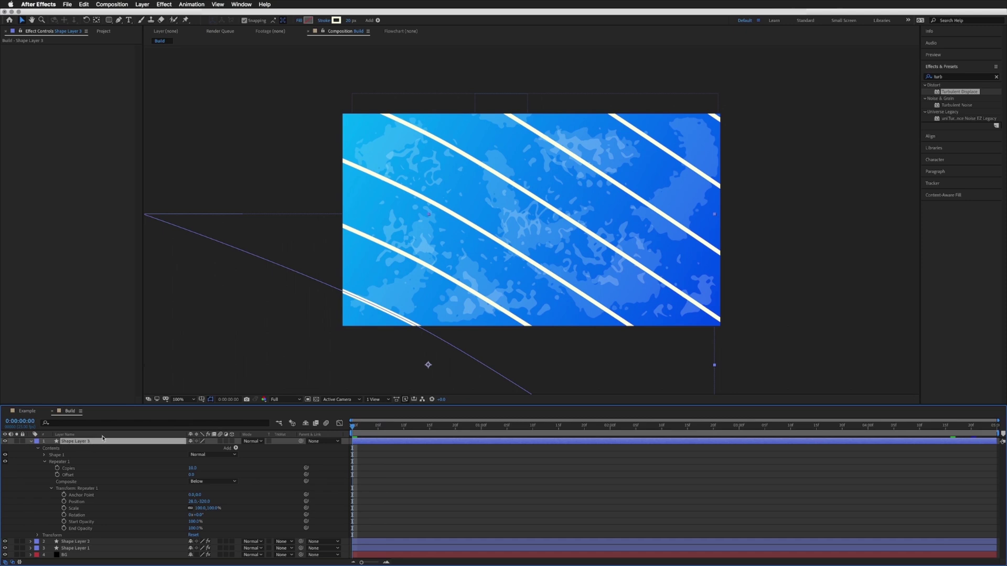
{"action": "key", "text": "p"}
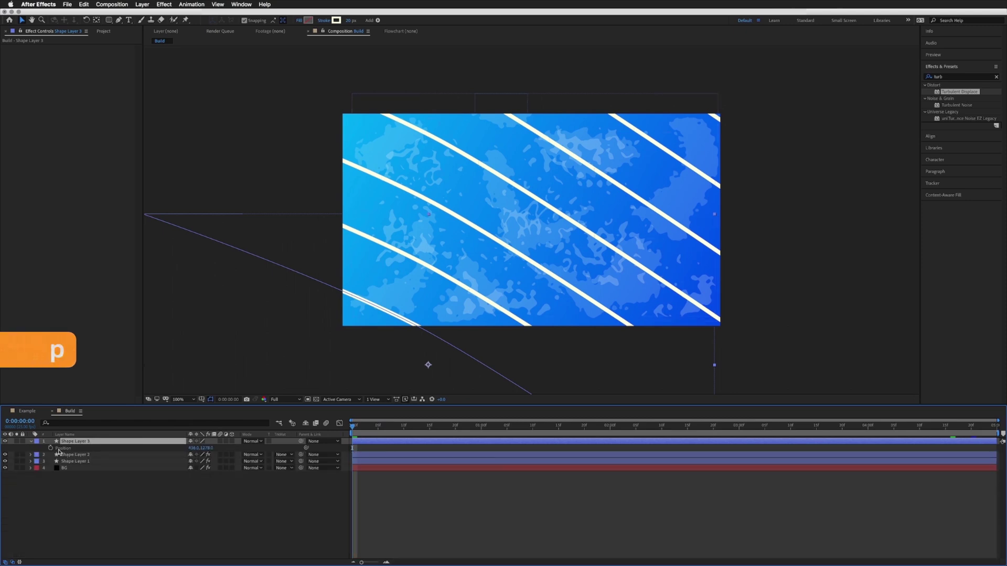
{"action": "left_click", "coordinate": [50, 448]}
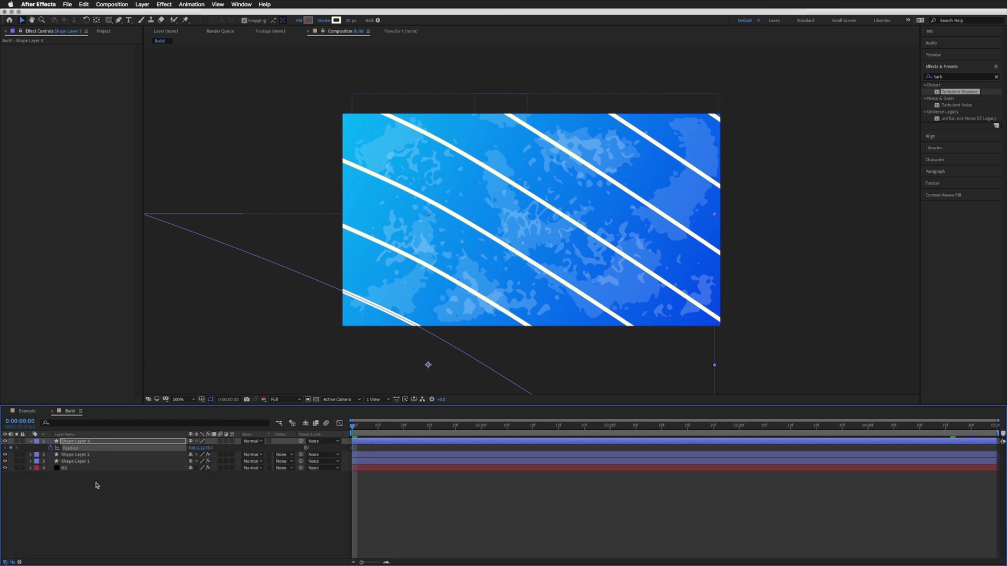
{"action": "left_click_drag", "start_coordinate": [433, 438], "coordinate": [977, 449]}
{"action": "left_click_drag", "start_coordinate": [428, 365], "coordinate": [428, 450]}
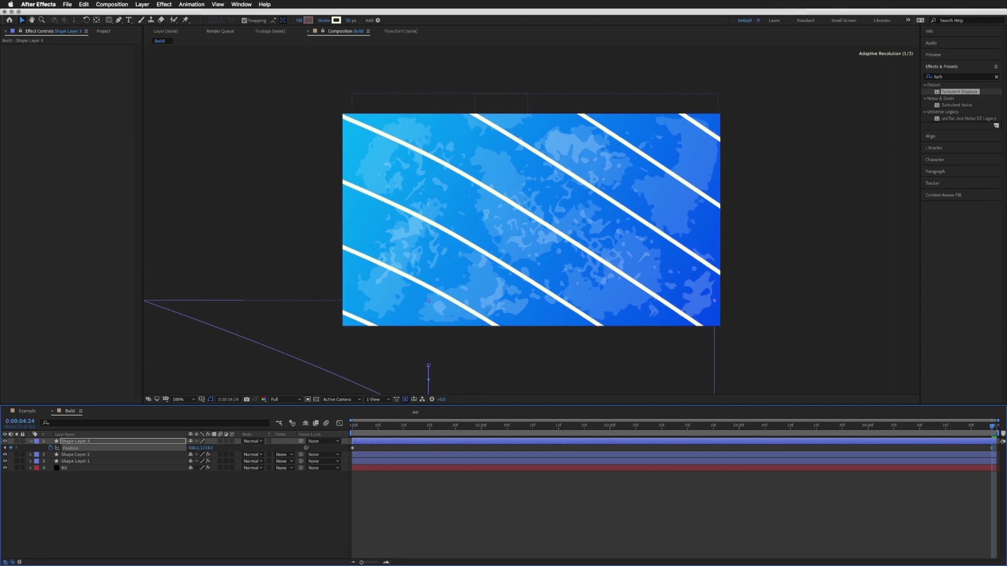
- Preview the sliding stripes and reveal the layer's animated properties
{"action": "key", "text": "space"}
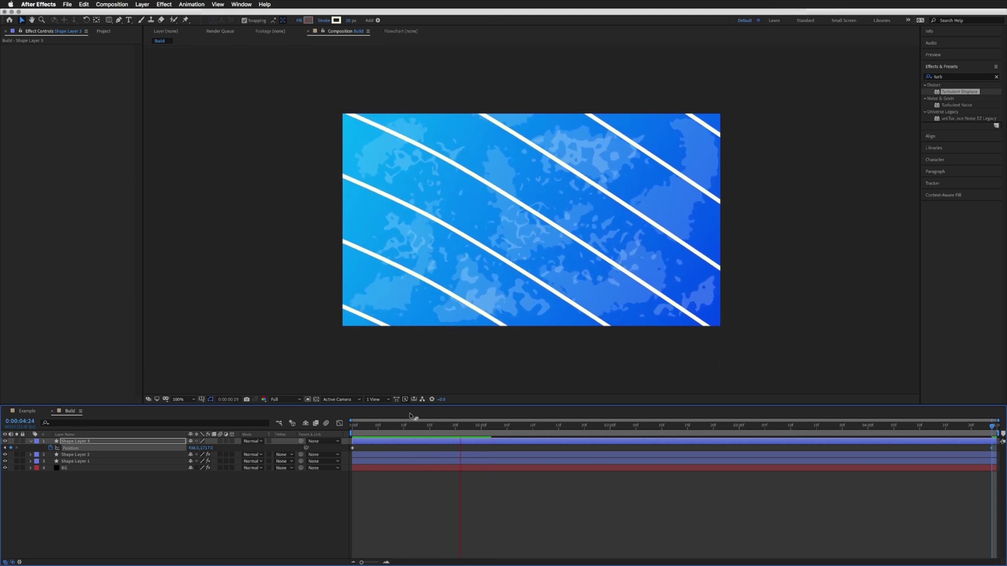
{"action": "key", "text": "space"}
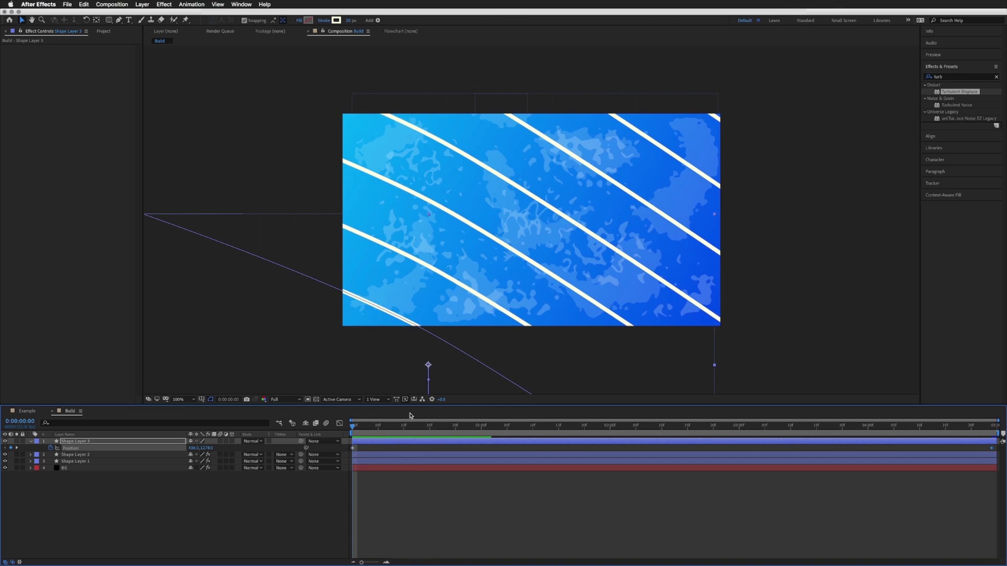
{"action": "key", "text": "u"}
{"action": "key", "text": "u"}
{"action": "key", "text": "space"}
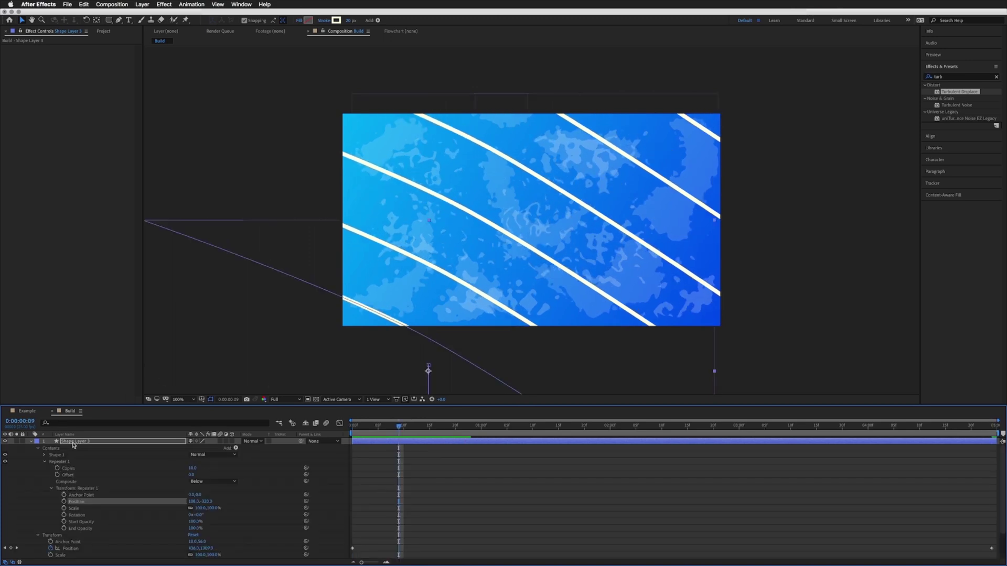
- Apply Turbulent Displace to Shape Layer 3 with Size 150 and preview the wavy stripes
{"action": "left_click", "coordinate": [71, 443]}
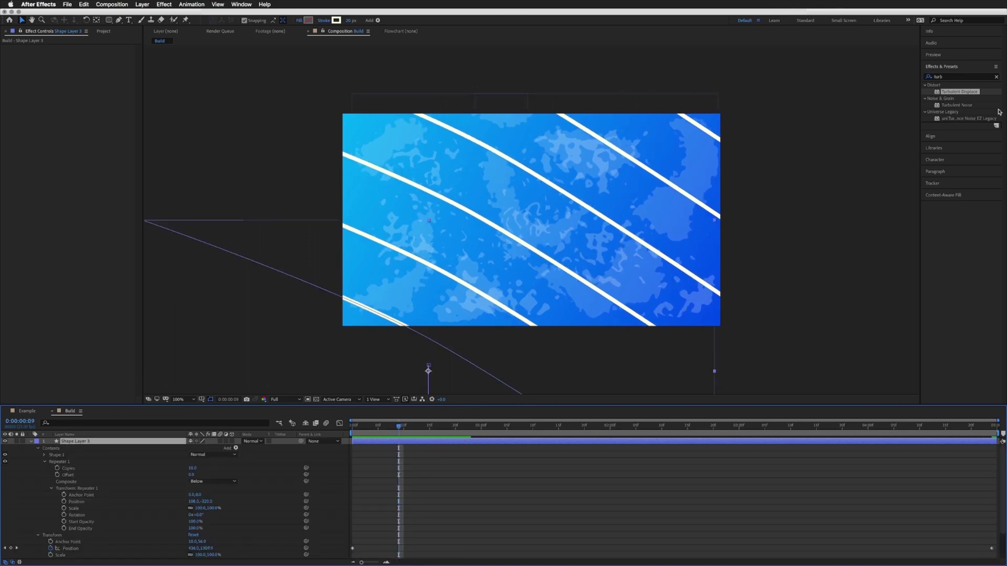
{"action": "mouse_move", "coordinate": [957, 93]}
{"action": "left_mouse_down"}
{"action": "mouse_move", "coordinate": [892, 126]}
{"action": "mouse_move", "coordinate": [117, 393]}
{"action": "mouse_move", "coordinate": [84, 444]}
{"action": "left_mouse_up"}
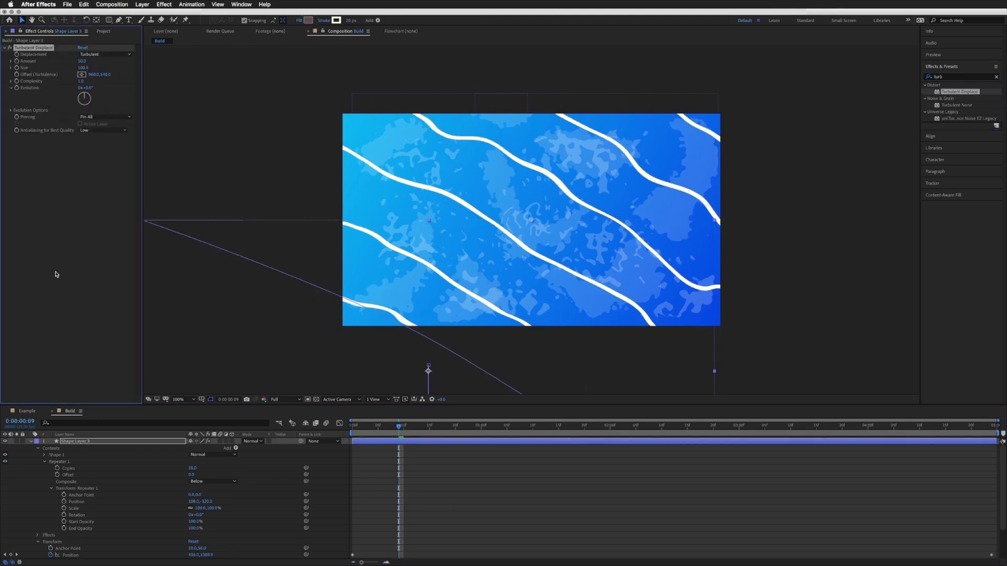
{"action": "left_click", "coordinate": [79, 68]}
{"action": "type", "text": "150"}
{"action": "key", "text": "Return"}
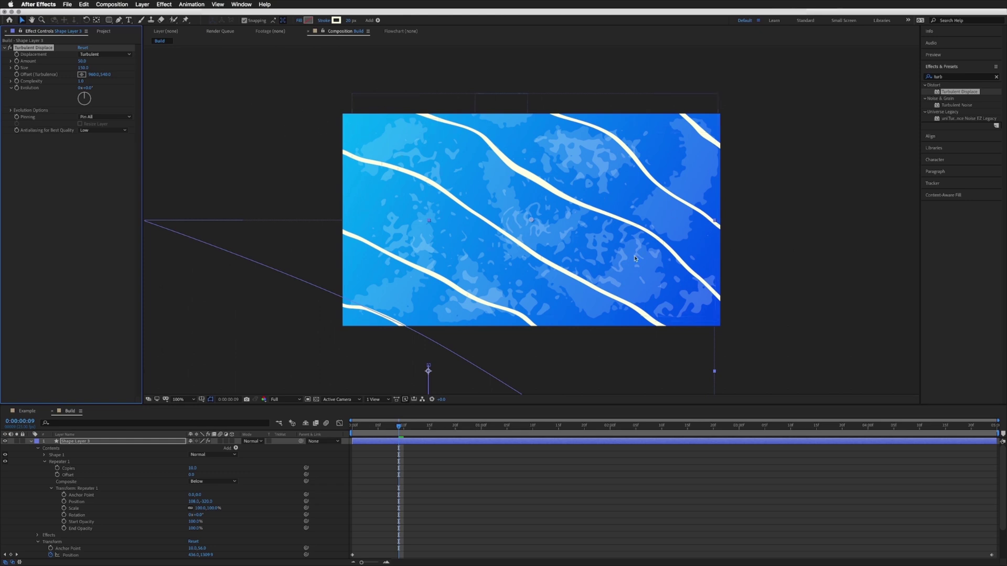
{"action": "left_click", "coordinate": [397, 344]}
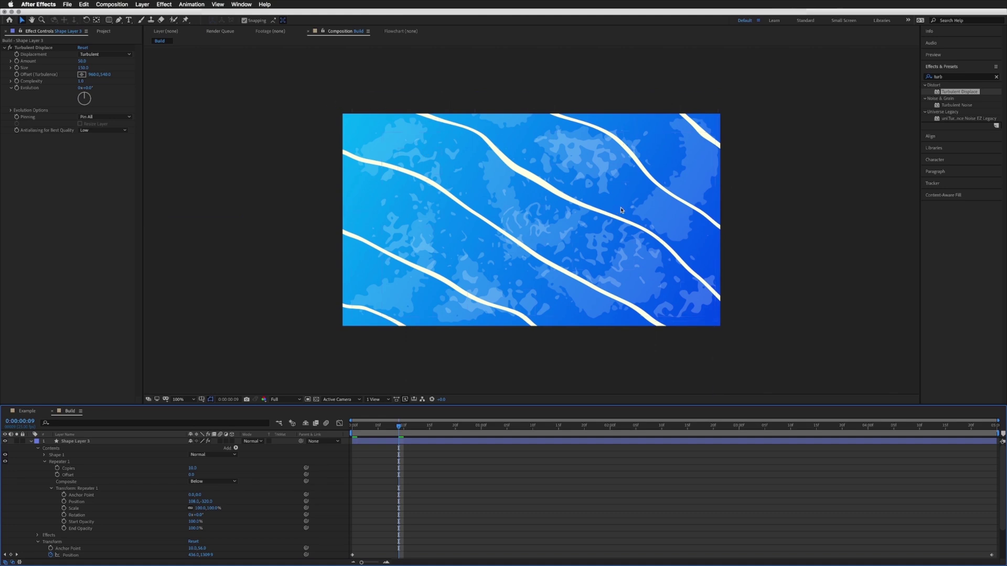
{"action": "key", "text": "space"}
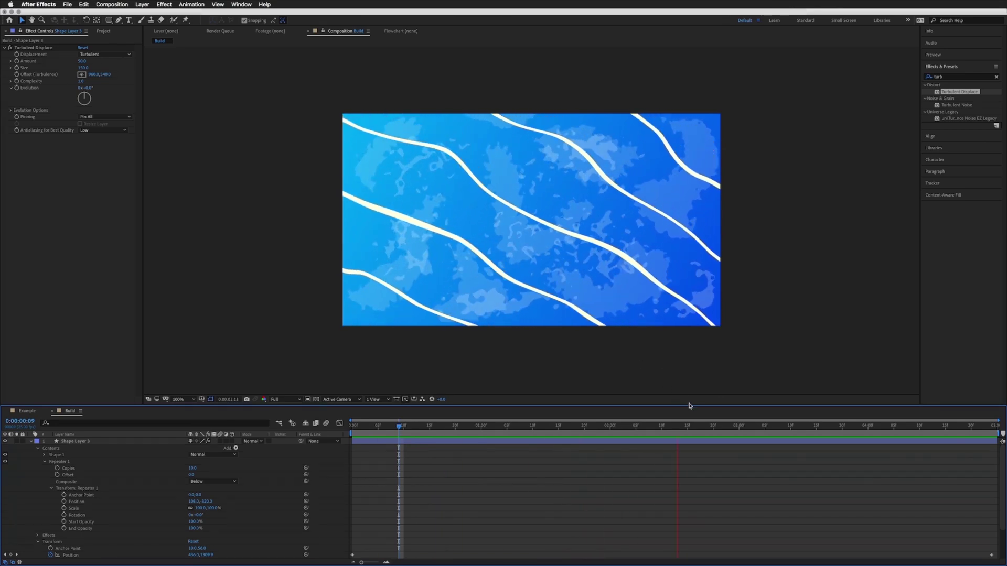
- Set Shape Layer 3's opacity to 20%, then raise it to 25%
{"action": "left_click", "coordinate": [80, 446]}
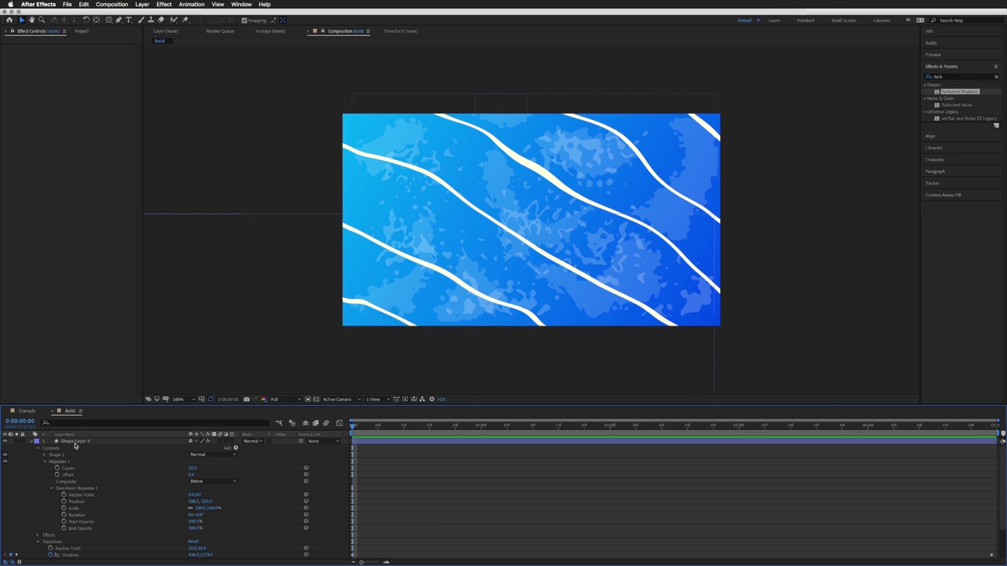
{"action": "left_click", "coordinate": [75, 444]}
{"action": "key", "text": "t"}
{"action": "left_click", "coordinate": [195, 448]}
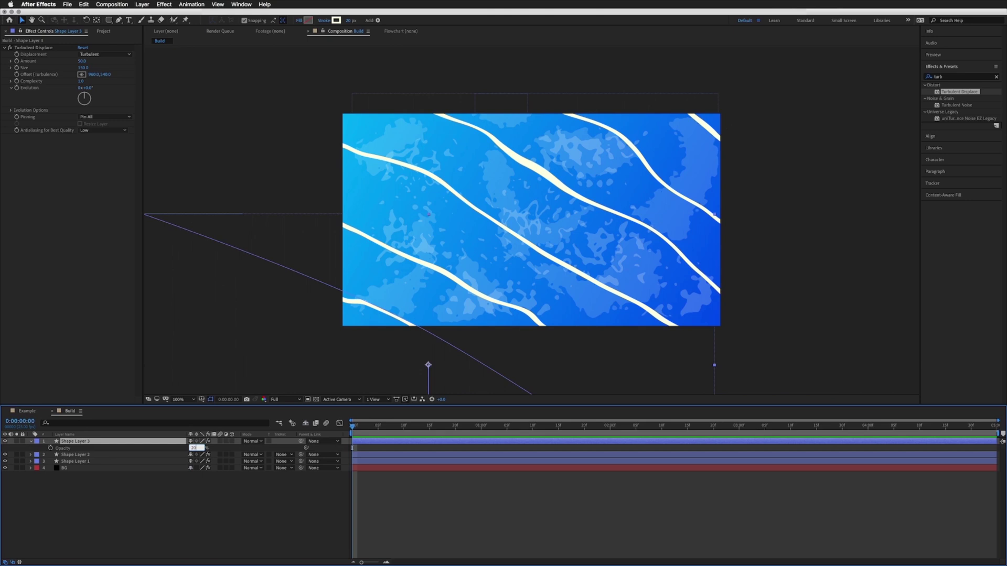
{"action": "type", "text": "20"}
{"action": "key", "text": "Return"}
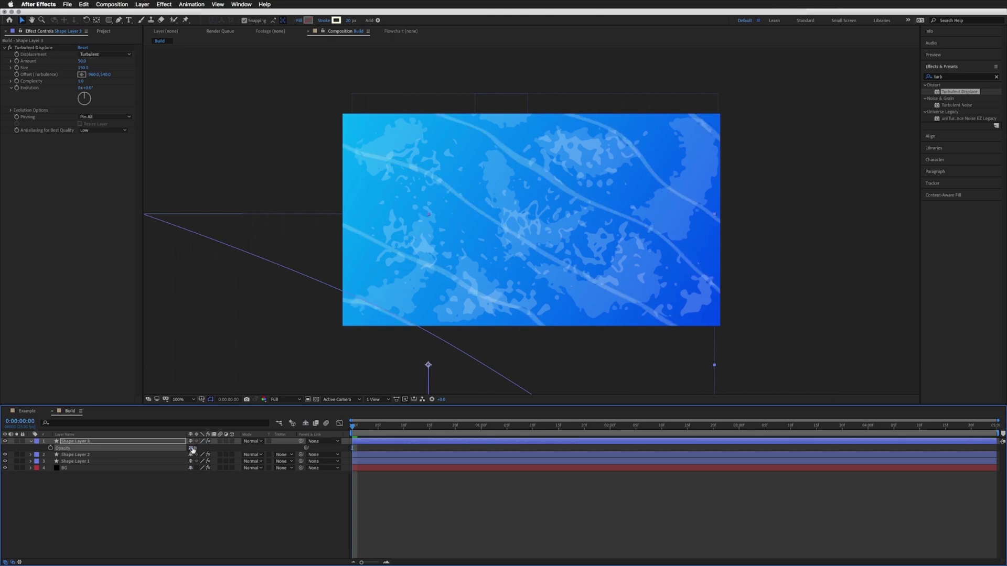
{"action": "left_click", "coordinate": [193, 448]}
{"action": "key", "text": "Return"}
{"action": "left_click", "coordinate": [432, 515]}
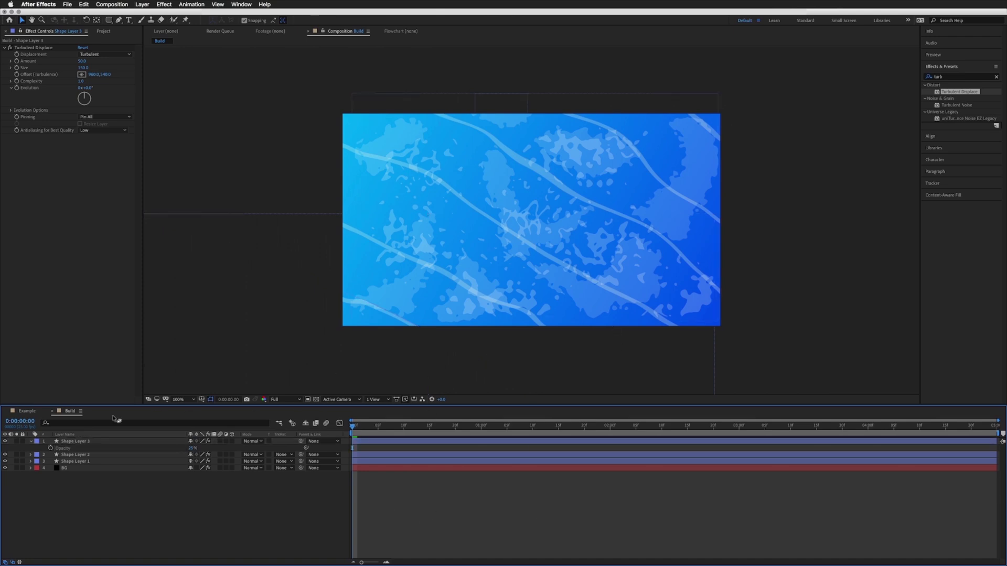
{"action": "left_click", "coordinate": [81, 443]}
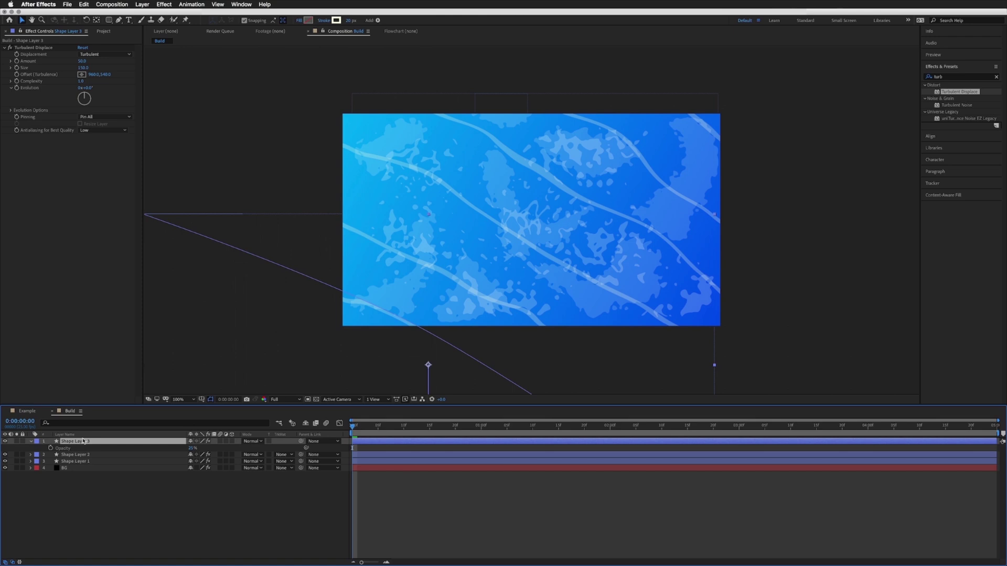
{"action": "left_click", "coordinate": [132, 493]}
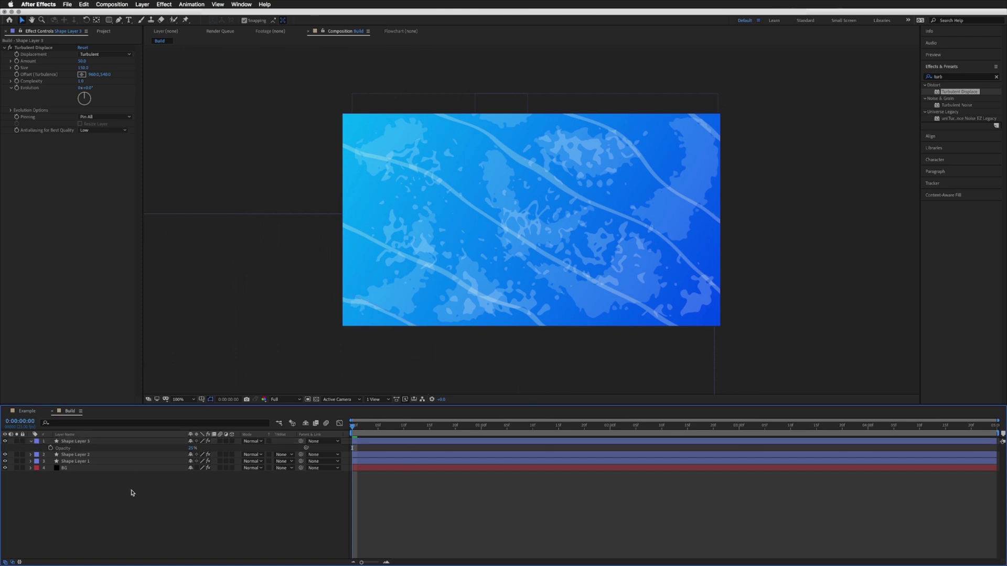
- Create a new adjustment layer and apply Turbulent Displace to it
{"action": "left_click", "coordinate": [142, 4]}
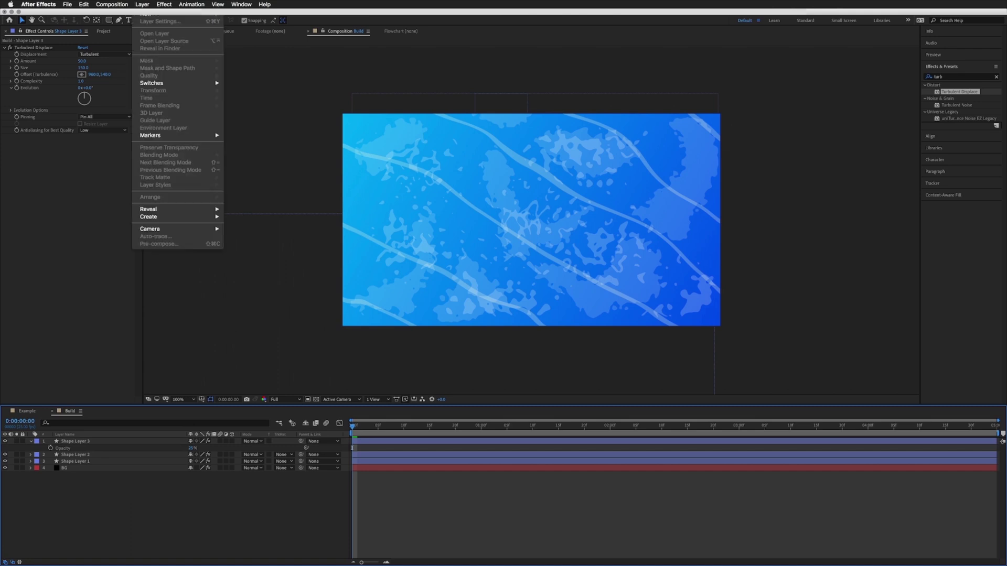
{"action": "mouse_move", "coordinate": [157, 13]}
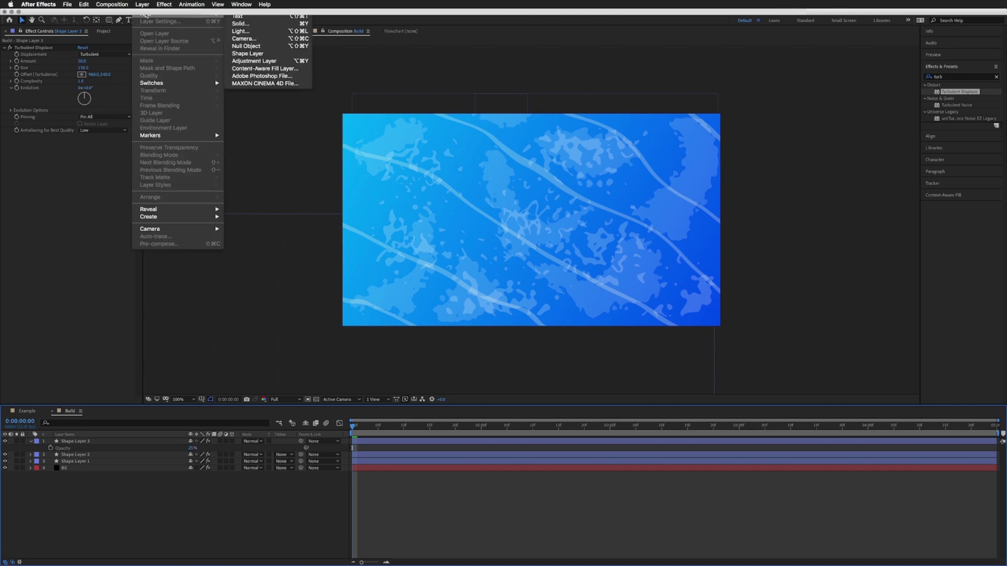
{"action": "left_click", "coordinate": [274, 61]}
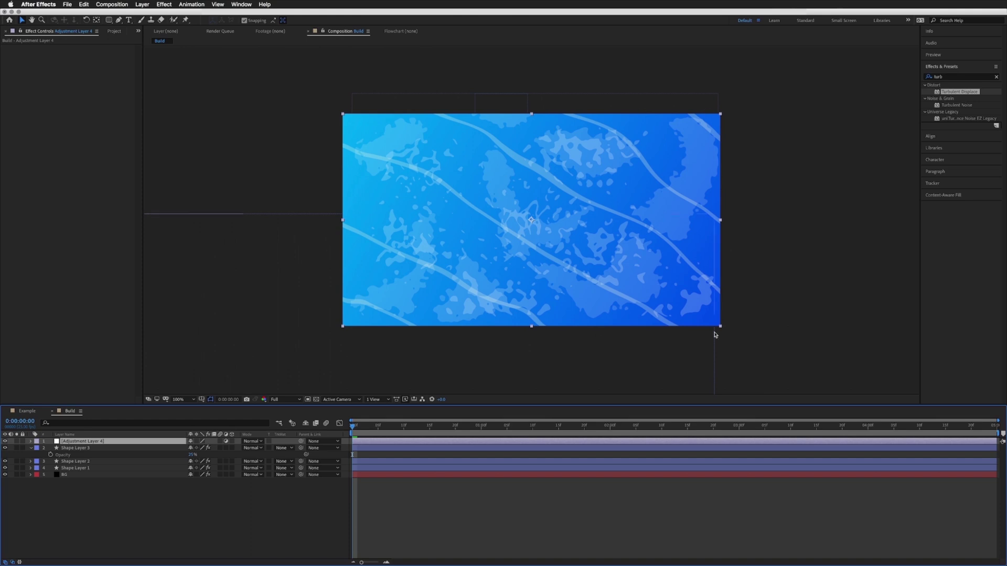
{"action": "left_click_drag", "start_coordinate": [964, 94], "coordinate": [97, 442]}
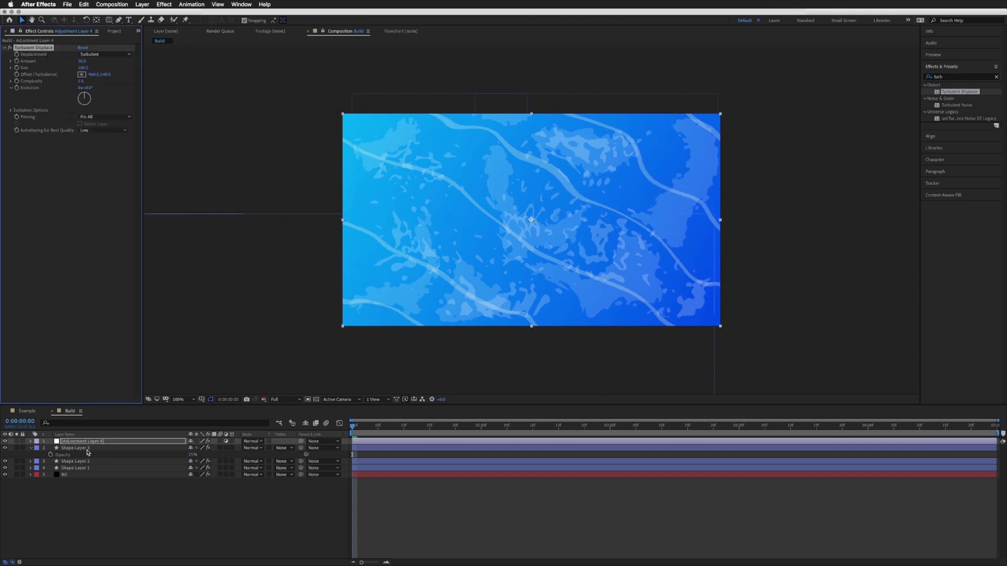
{"action": "left_click", "coordinate": [80, 448]}
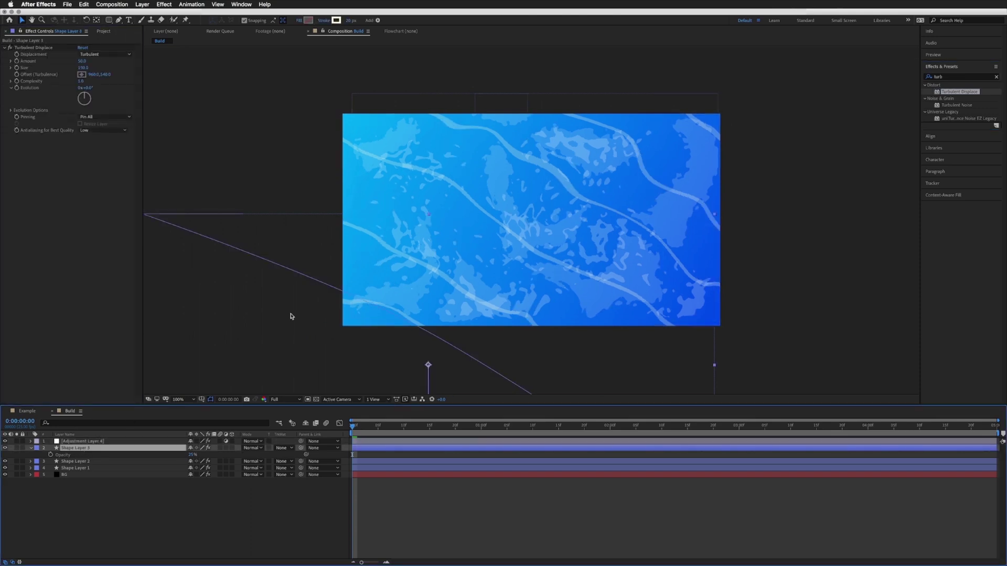
{"action": "left_click", "coordinate": [79, 442]}
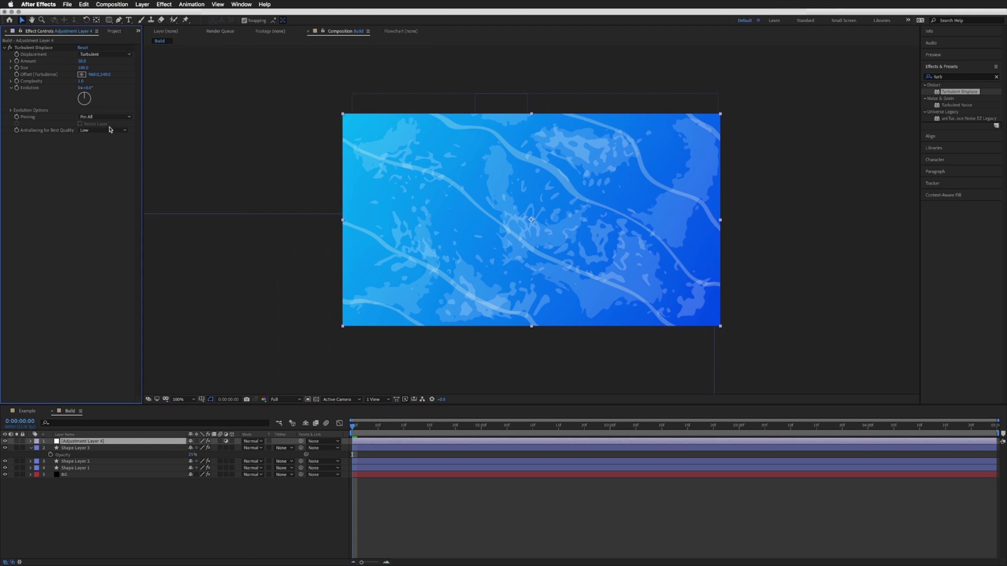
- Set the adjustment layer's Turbulent Displace Amount to 300 and Size to 10
{"action": "left_click", "coordinate": [82, 62]}
{"action": "key", "text": "Return"}
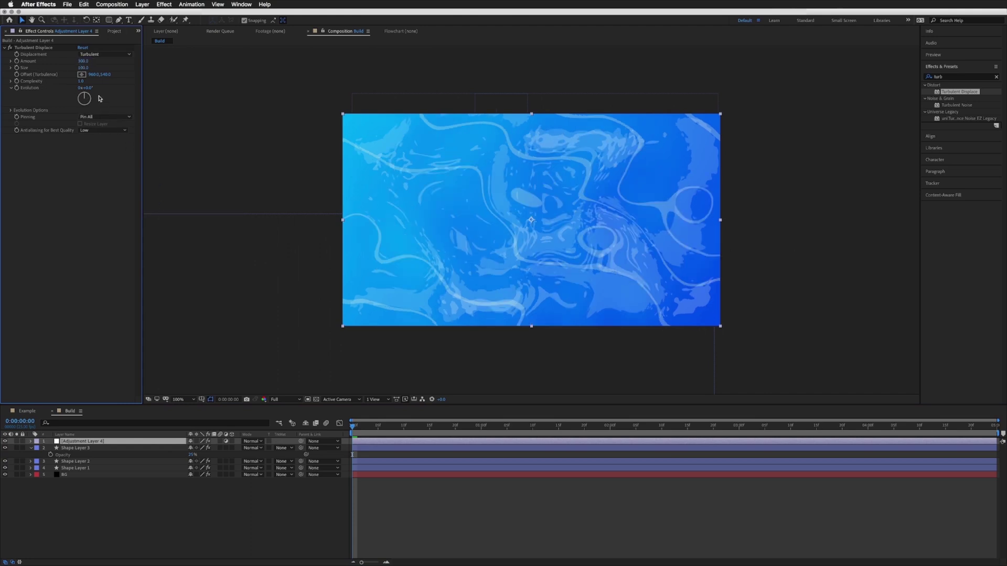
{"action": "left_click", "coordinate": [84, 68]}
{"action": "type", "text": "10"}
{"action": "key", "text": "Return"}
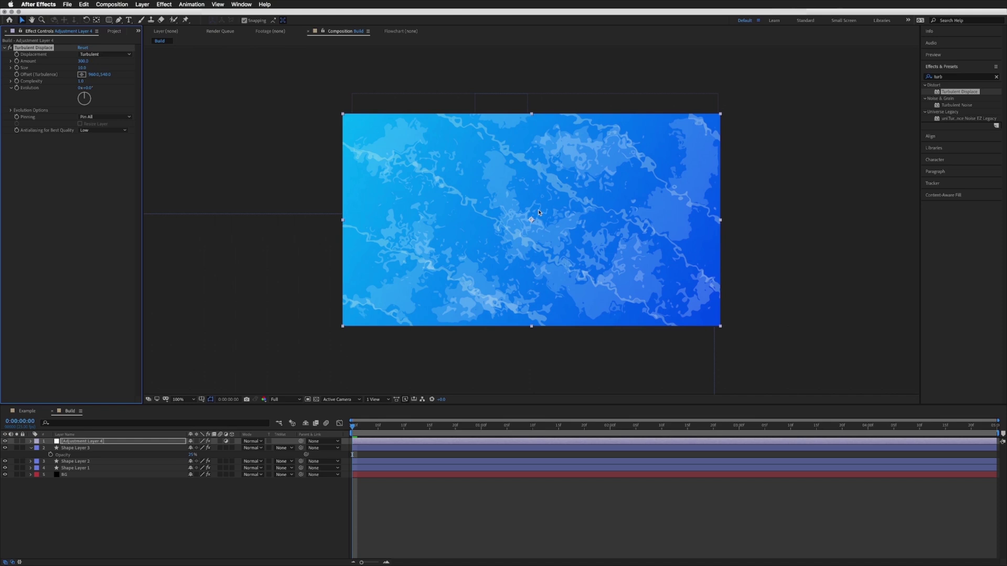
{"action": "key", "text": "F2"}
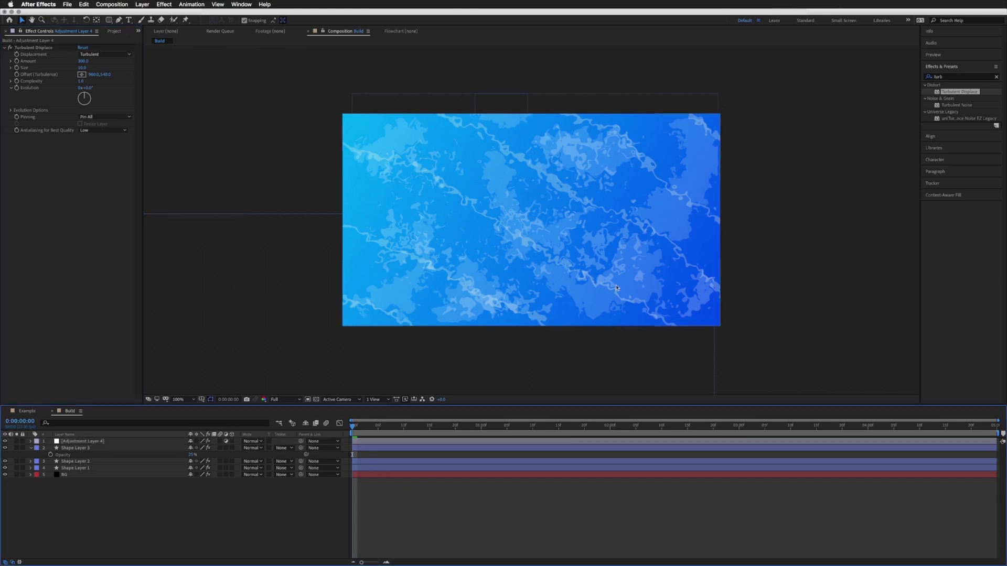
{"action": "key", "text": "space"}
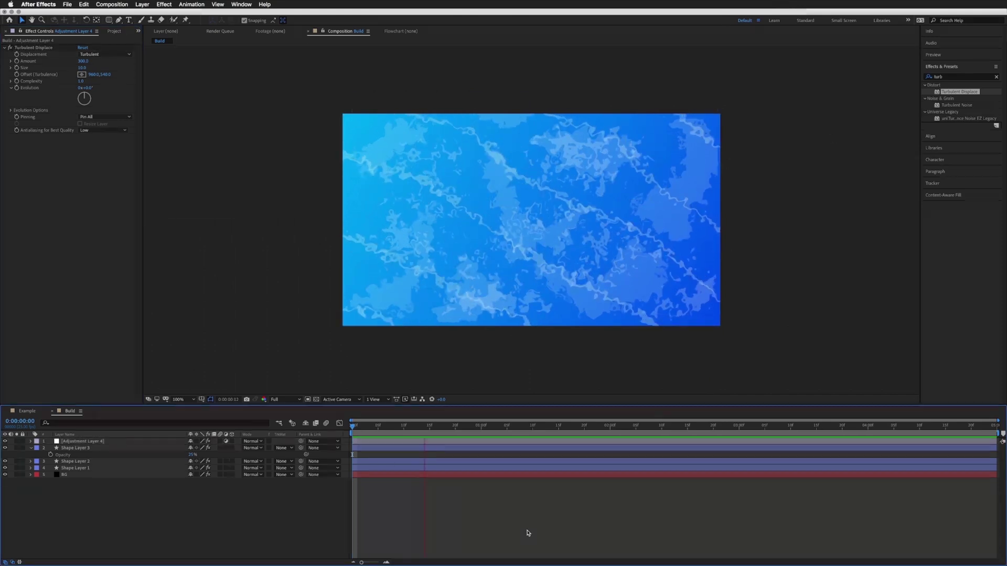